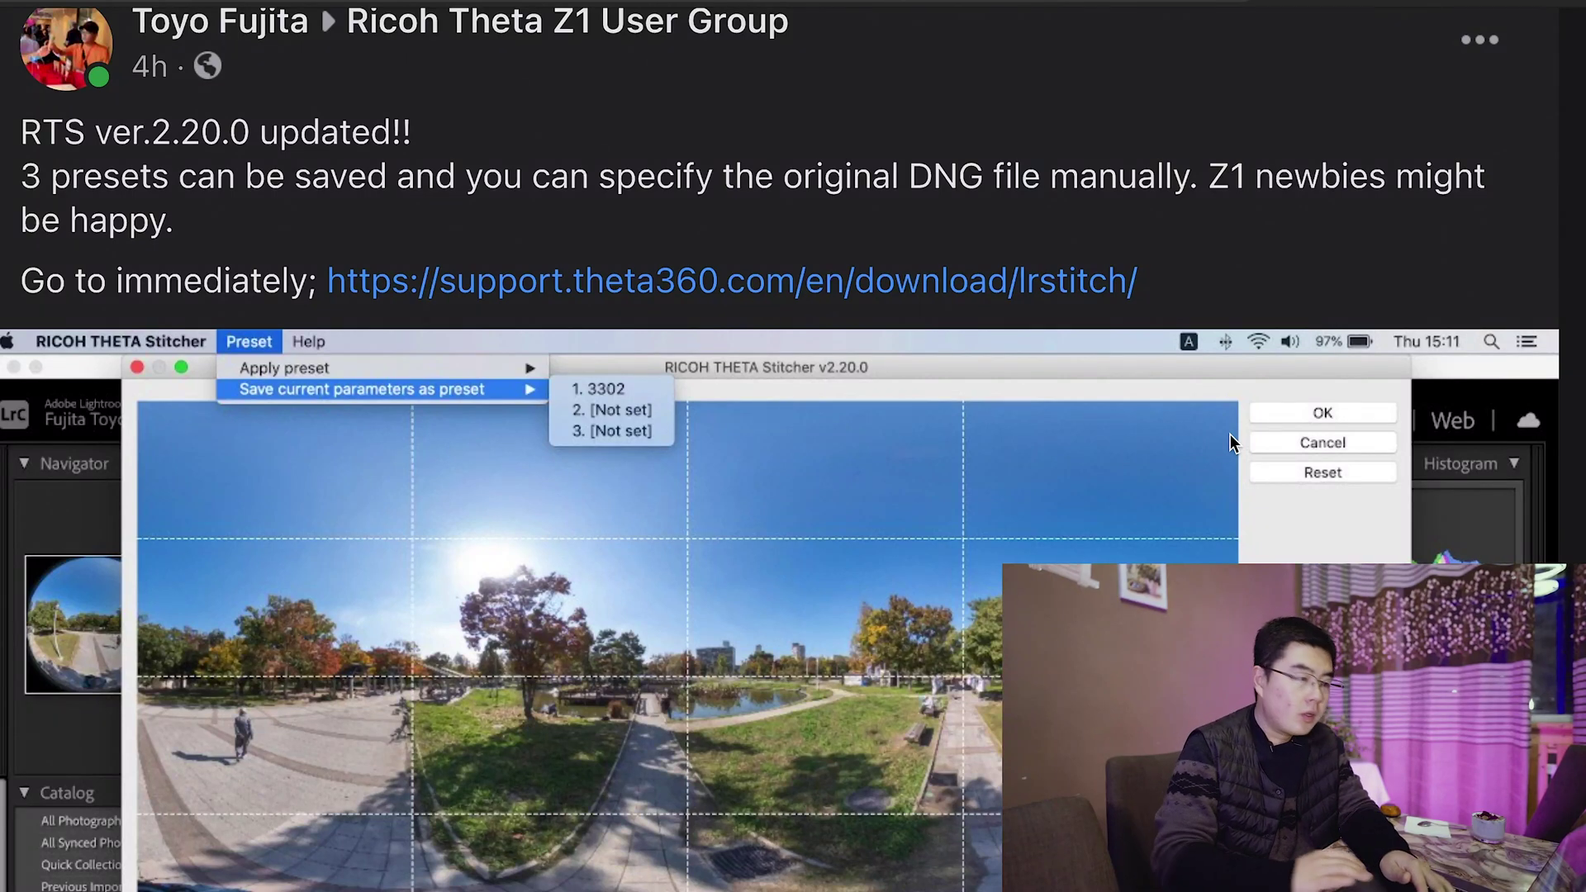
- Follow the support.theta360.com/en/download/lrstitch/ link in the Facebook group post to the Stitcher download page
scroll(1233, 444, up, 1)
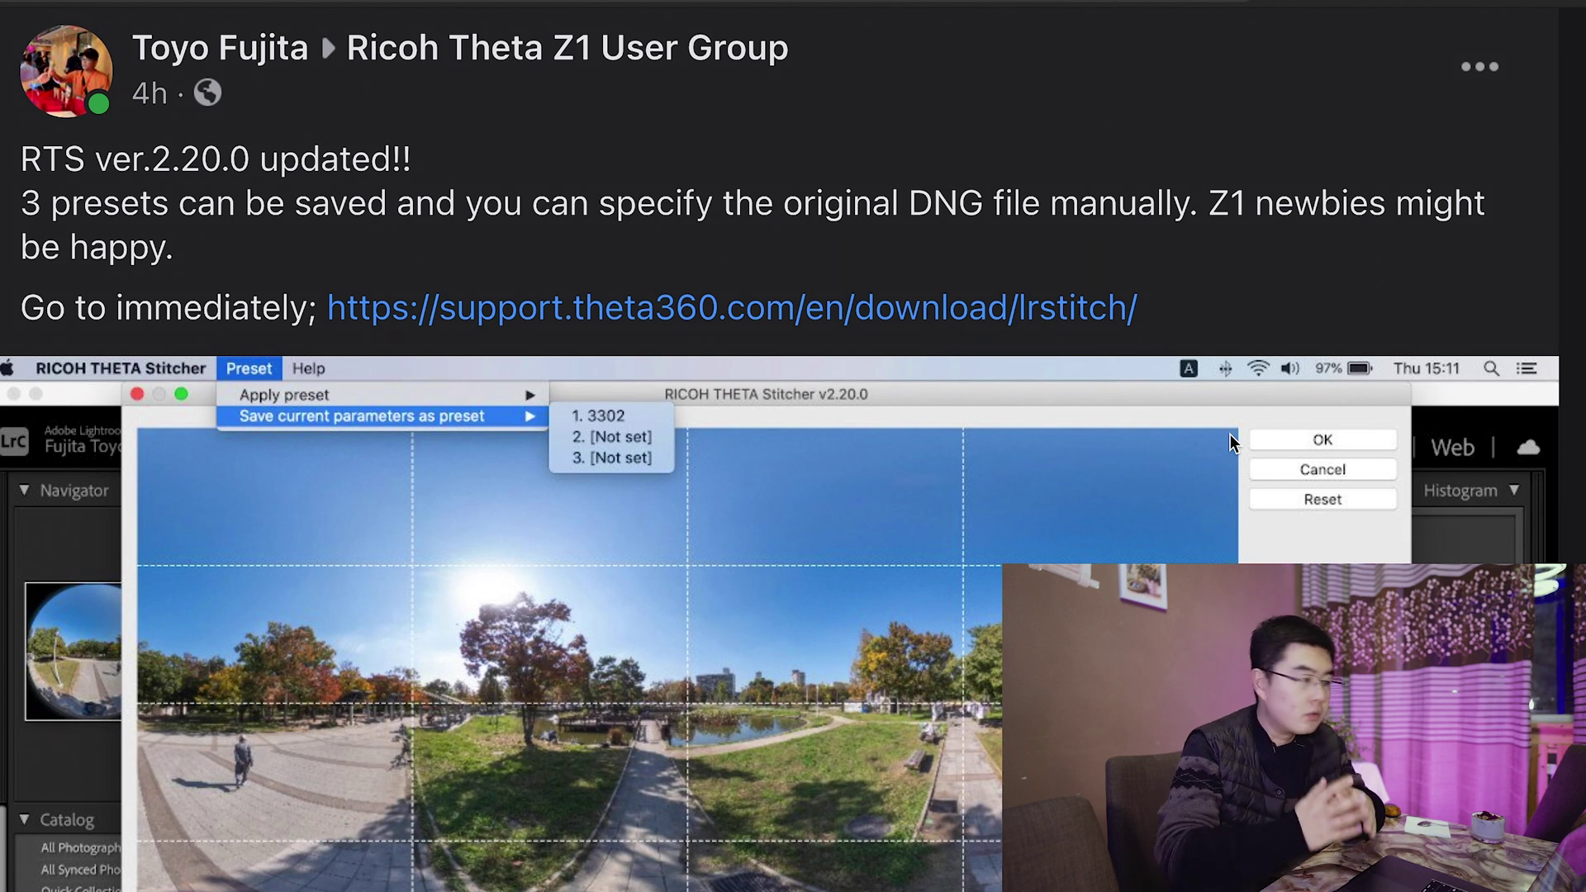
scroll(297, 103, down, 1)
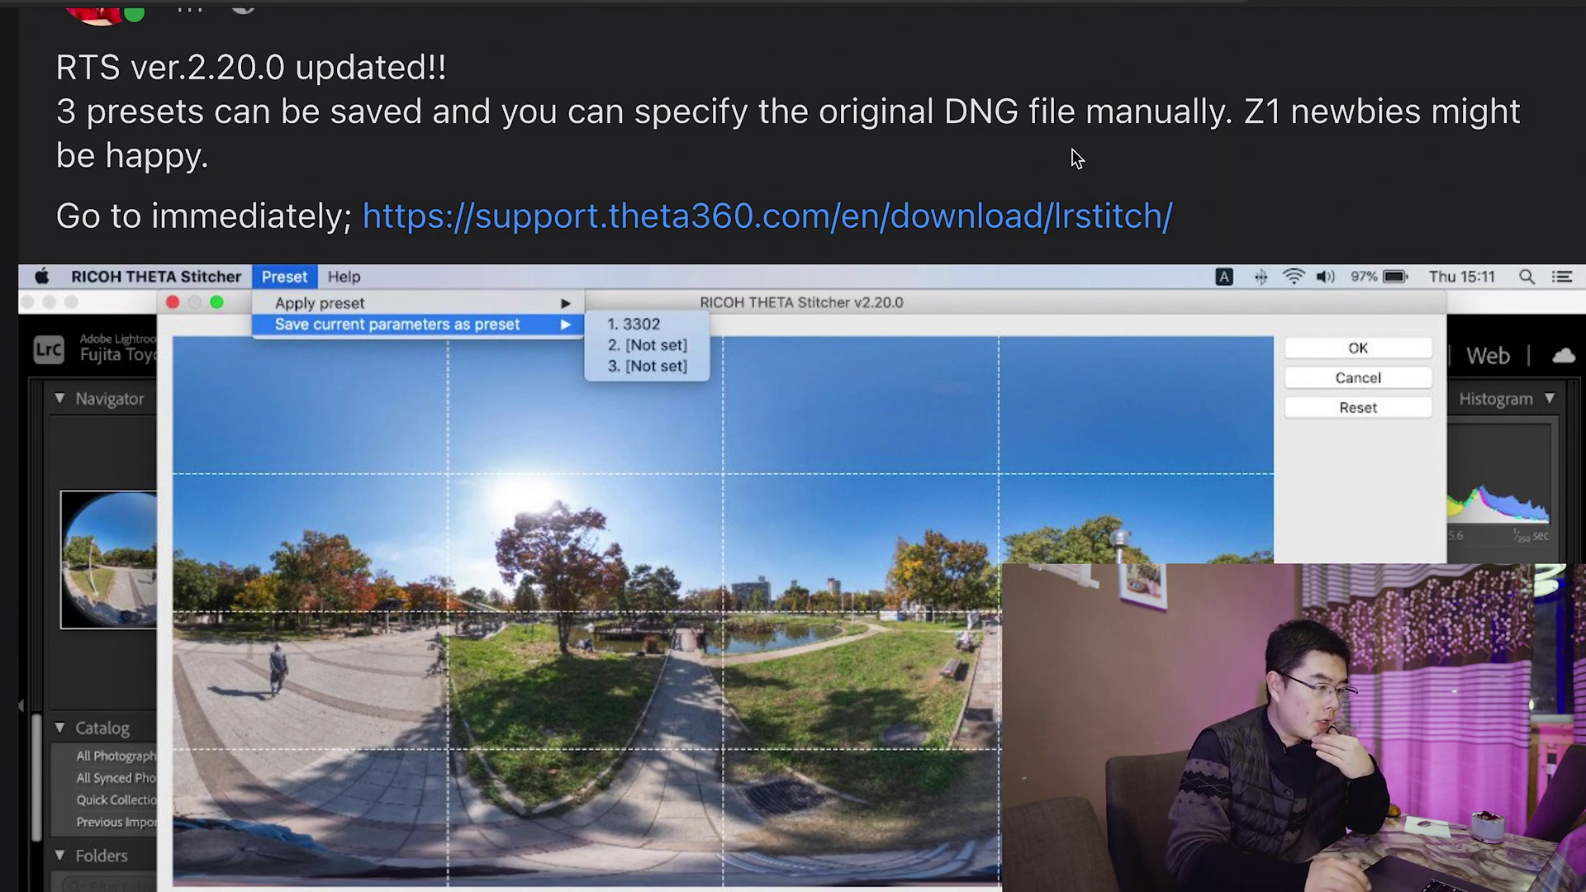
scroll(670, 142, down, 3)
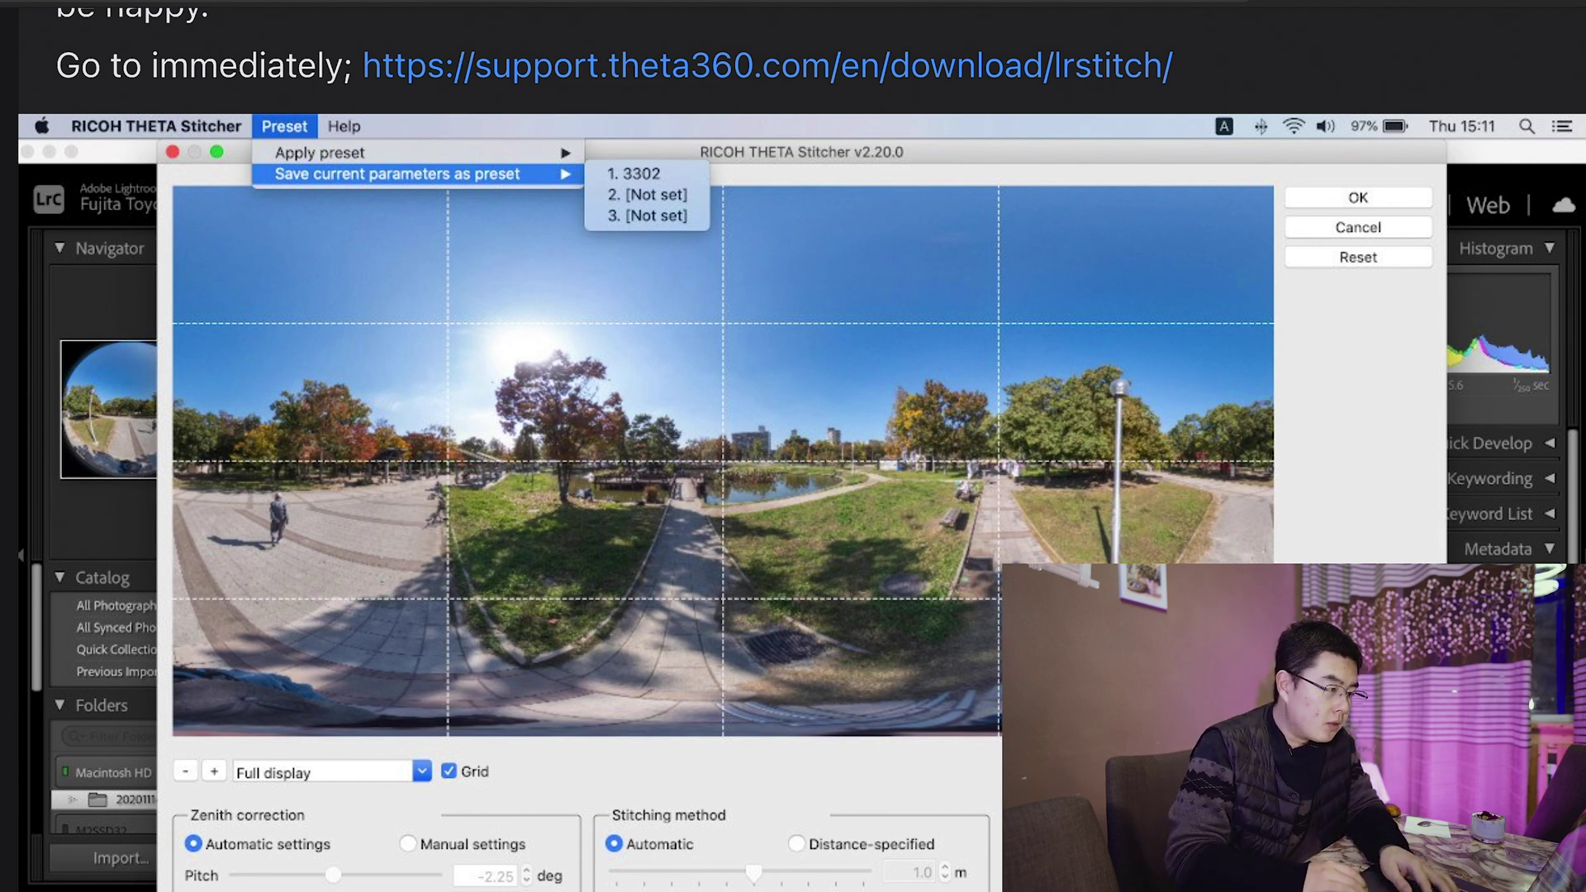
click(593, 65)
scroll(521, 335, down, 1)
scroll(595, 364, down, 3)
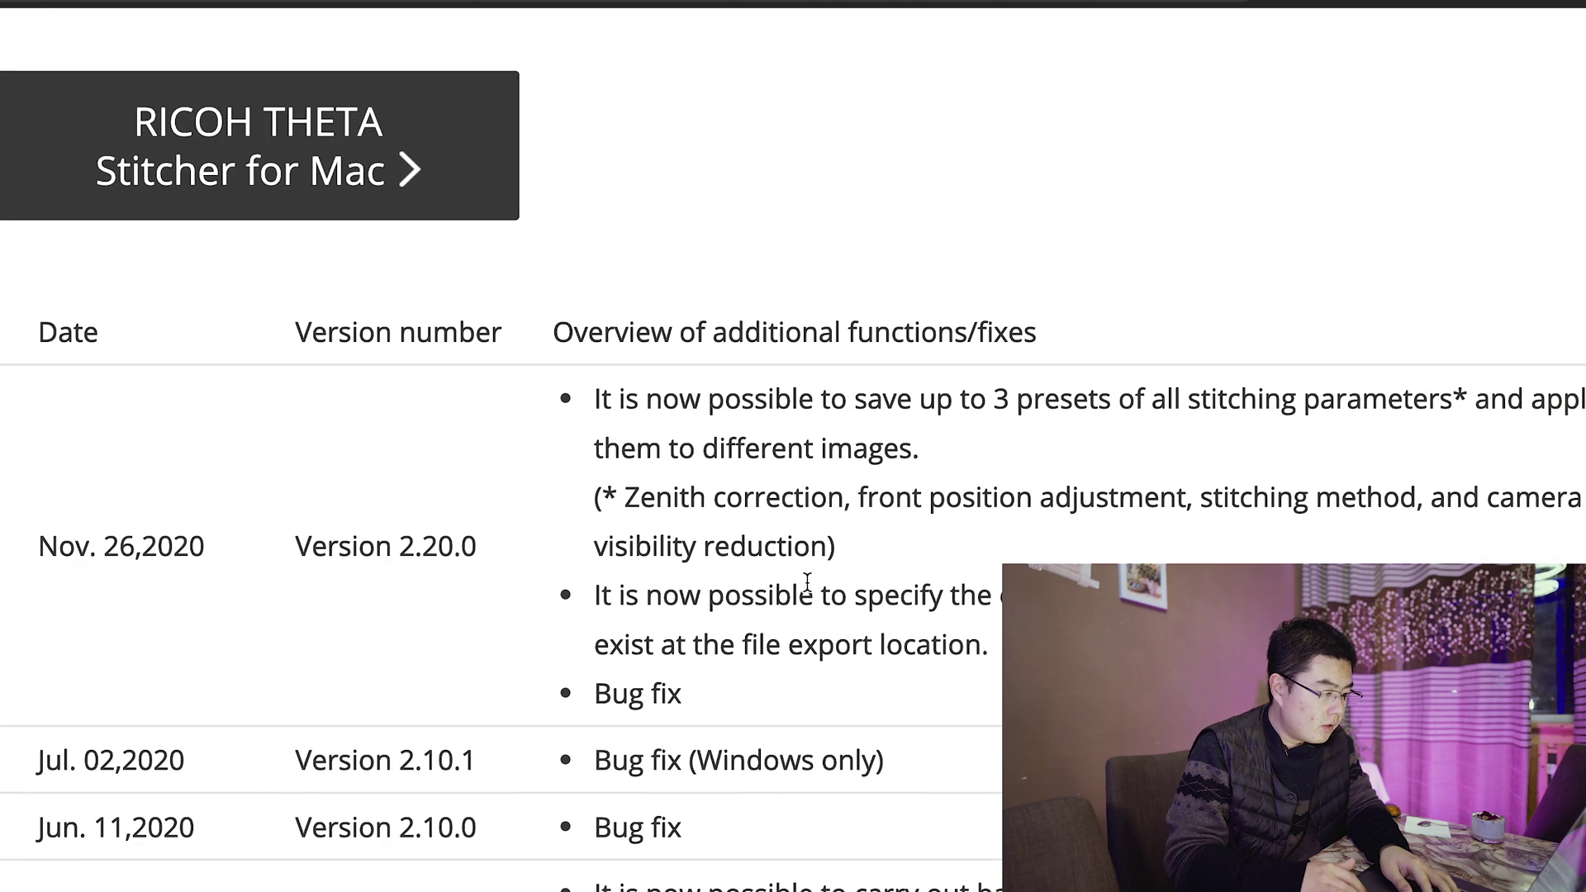
scroll(807, 582, up, 2)
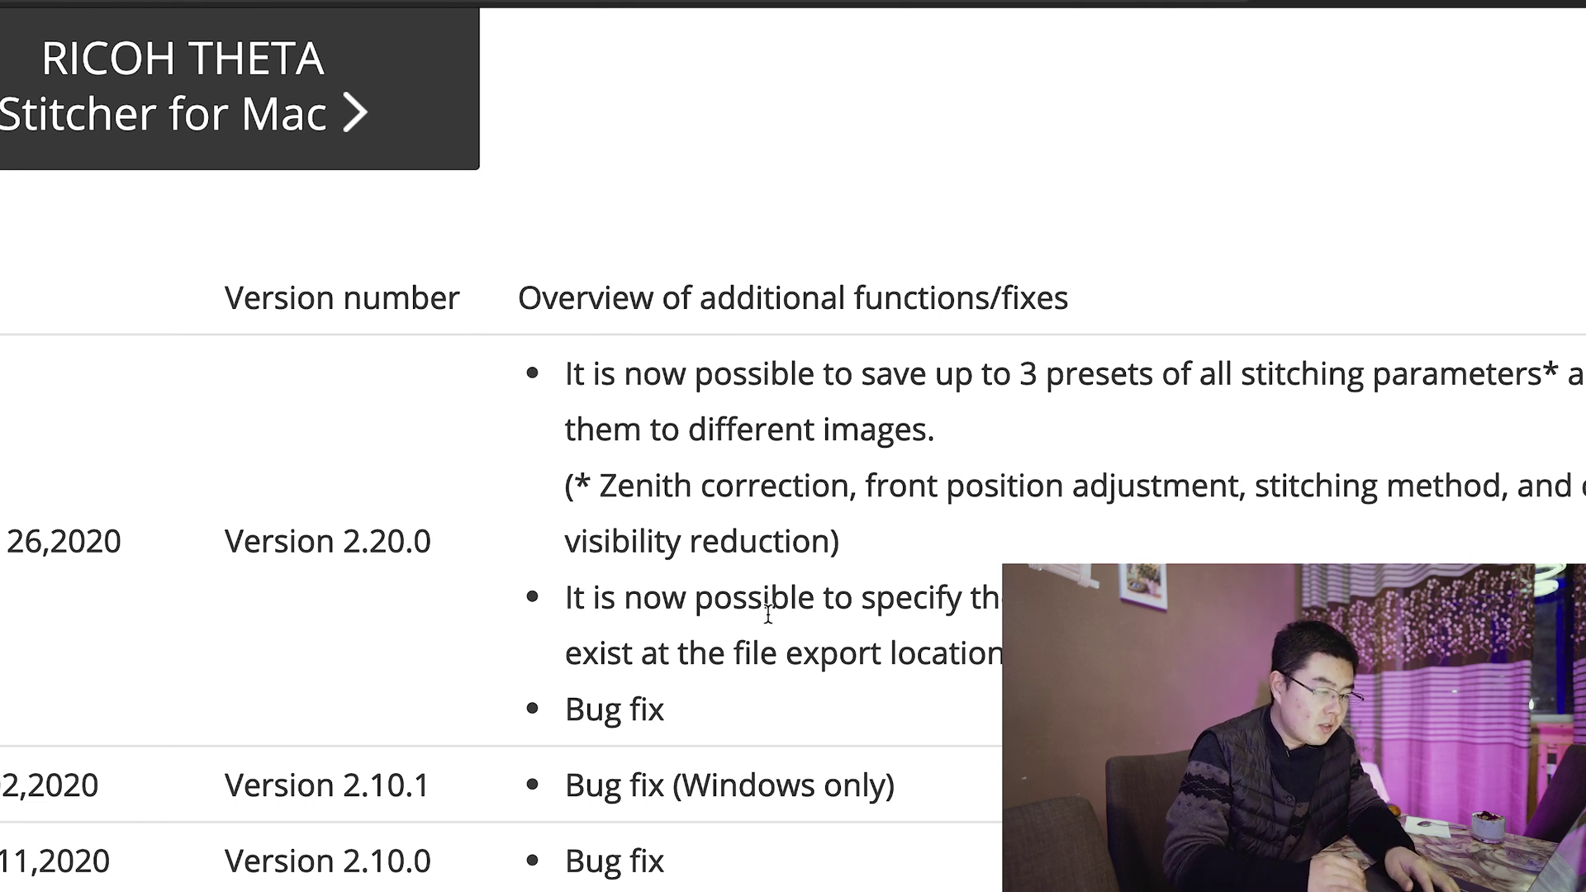
scroll(830, 613, down, 1)
scroll(793, 449, down, 1)
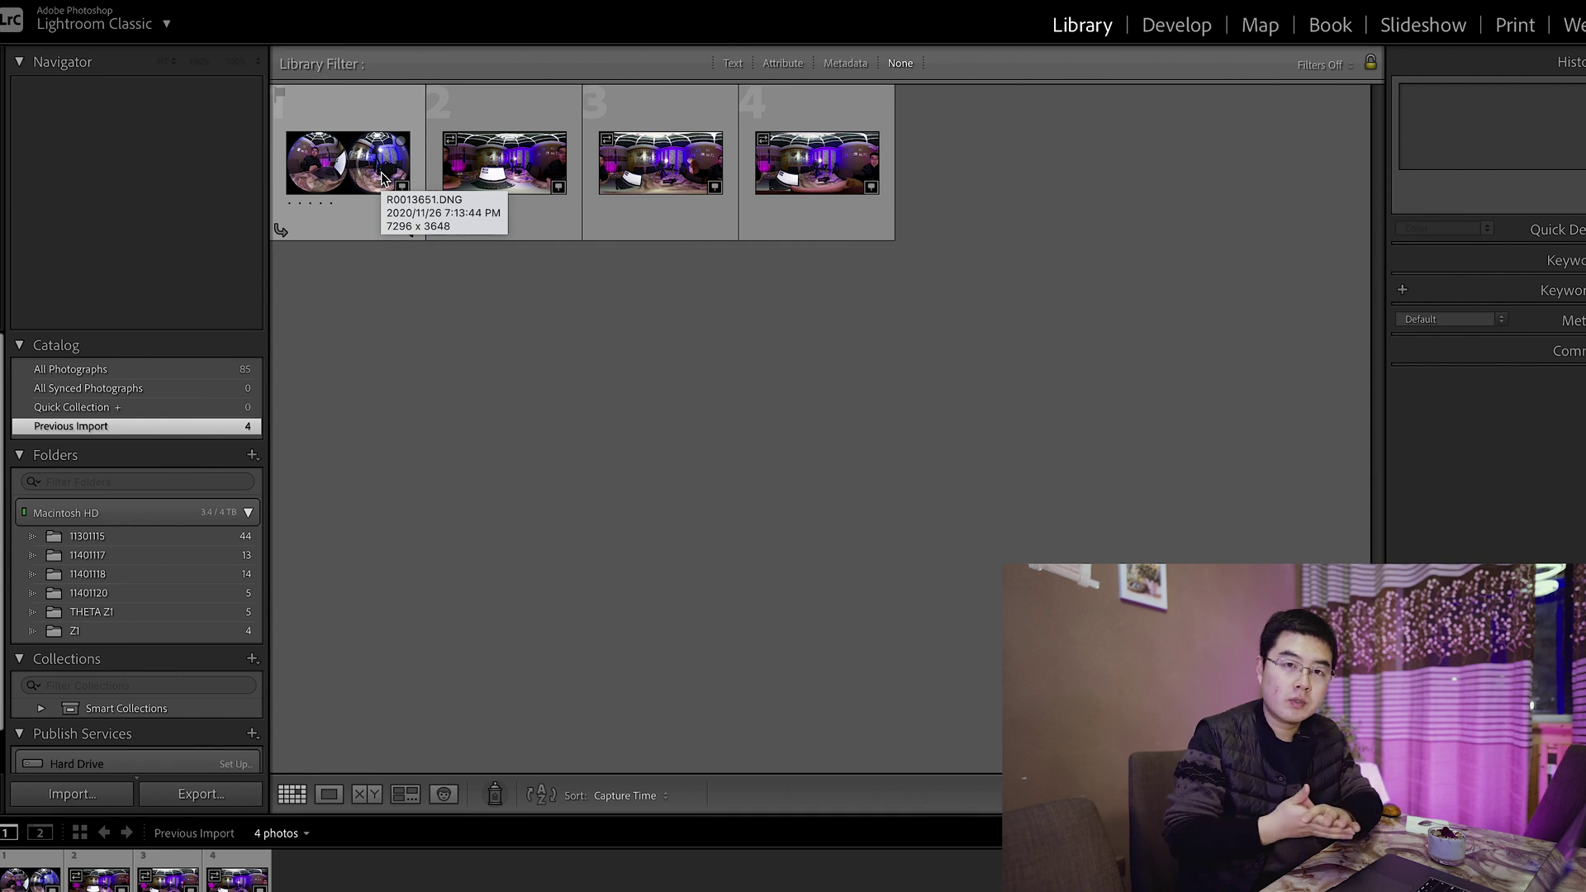
- Auto-tone the first DNG in Develop and synchronize those settings across all four photos
key(d)
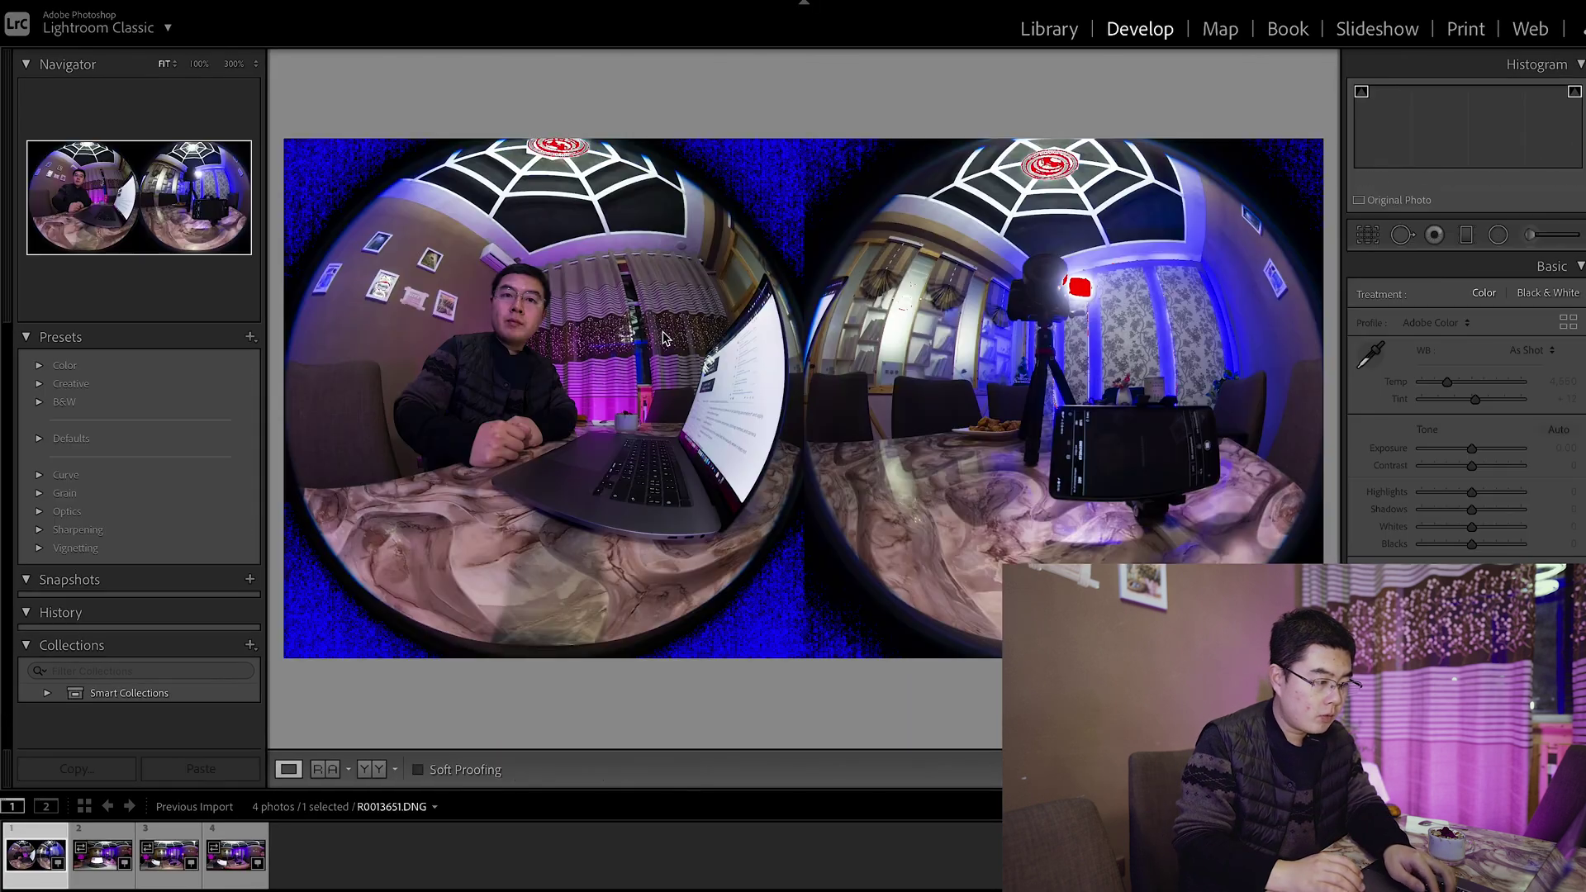
click(1558, 430)
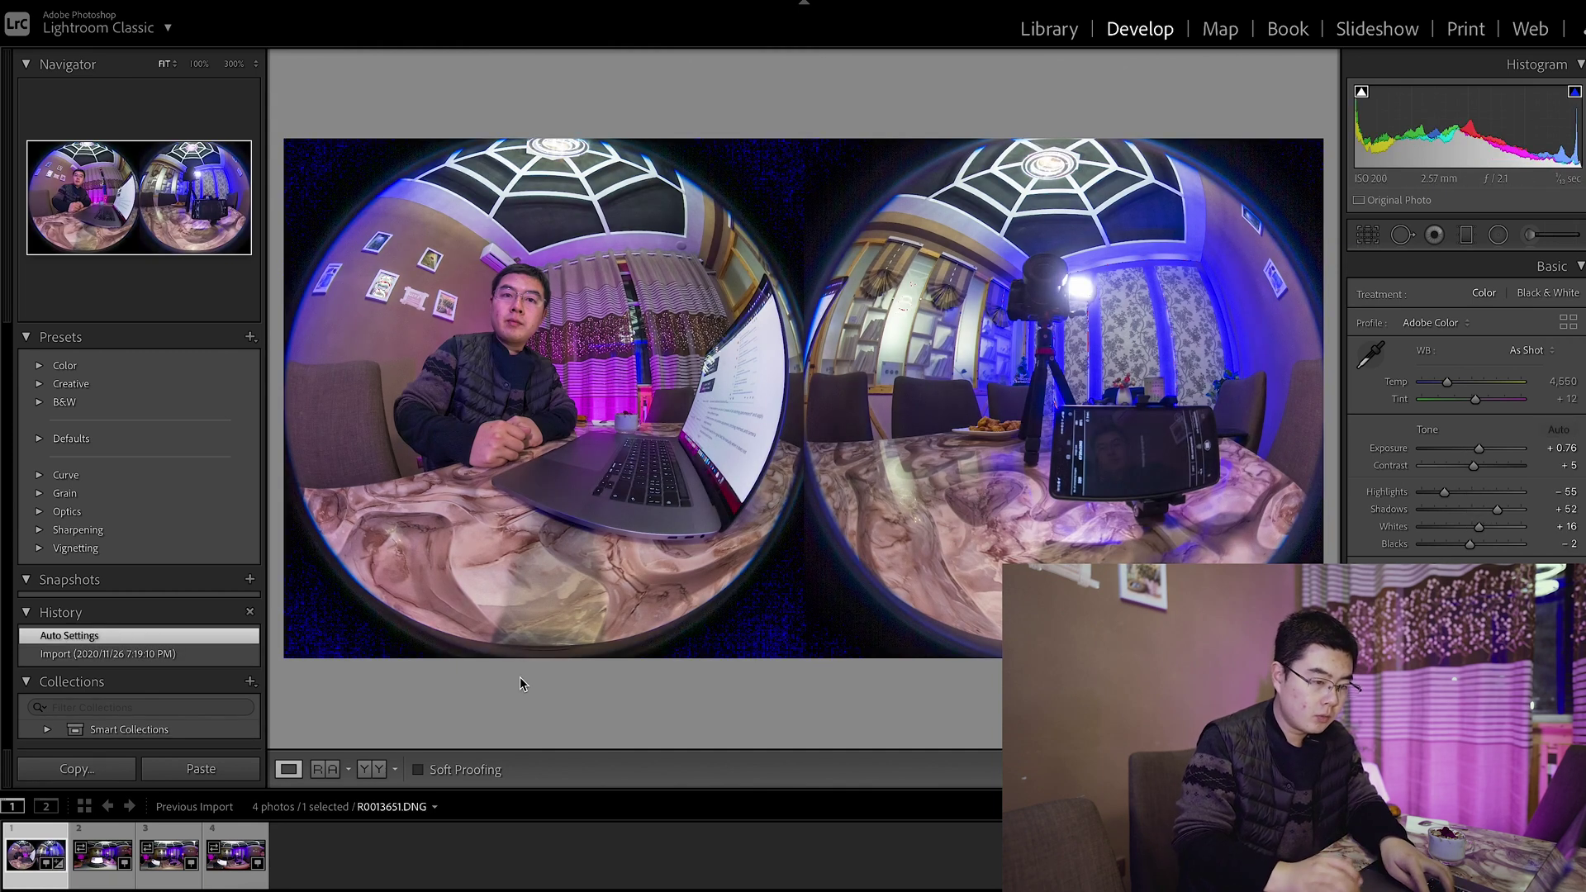
key(ctrl+a)
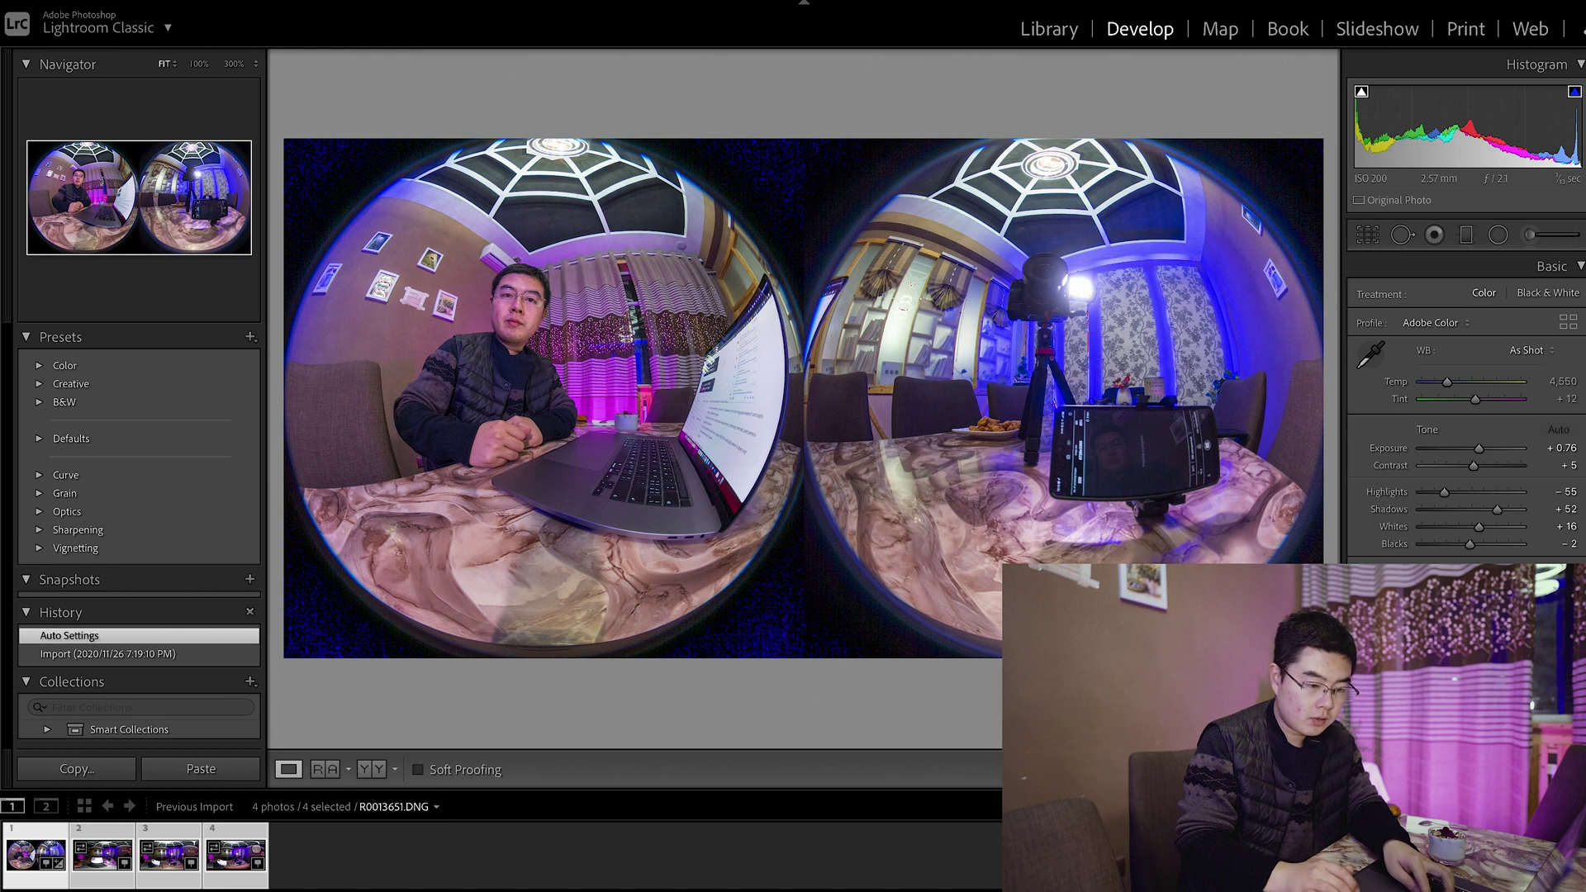
key(ctrl+shift+s)
click(1091, 514)
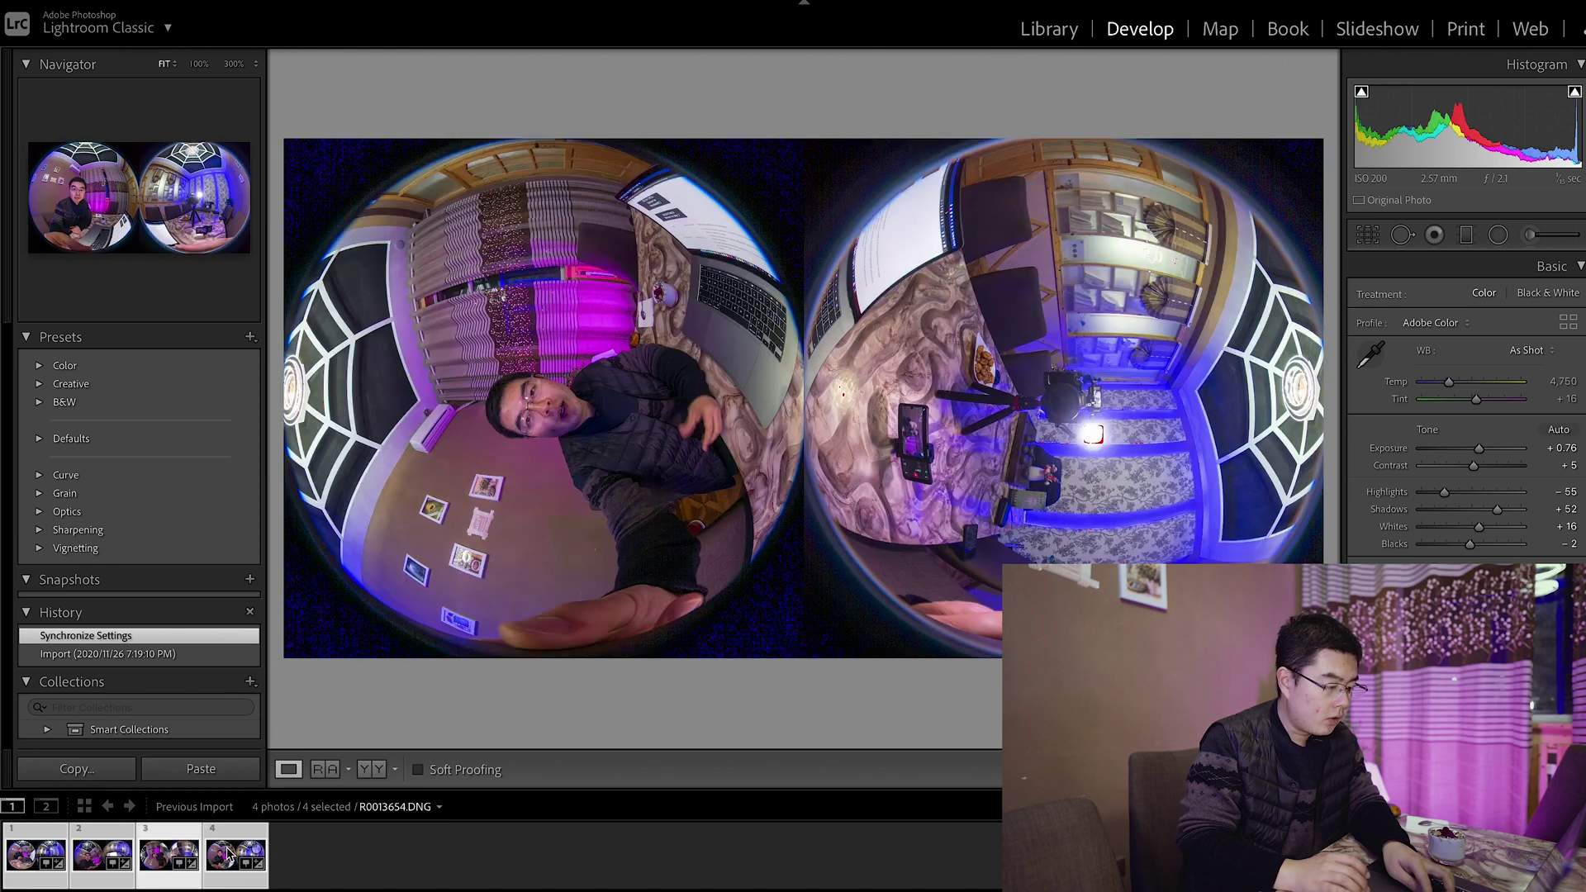
- Send the four selected photos to RICOH THETA Stitcher via Edit In
right_click(229, 853)
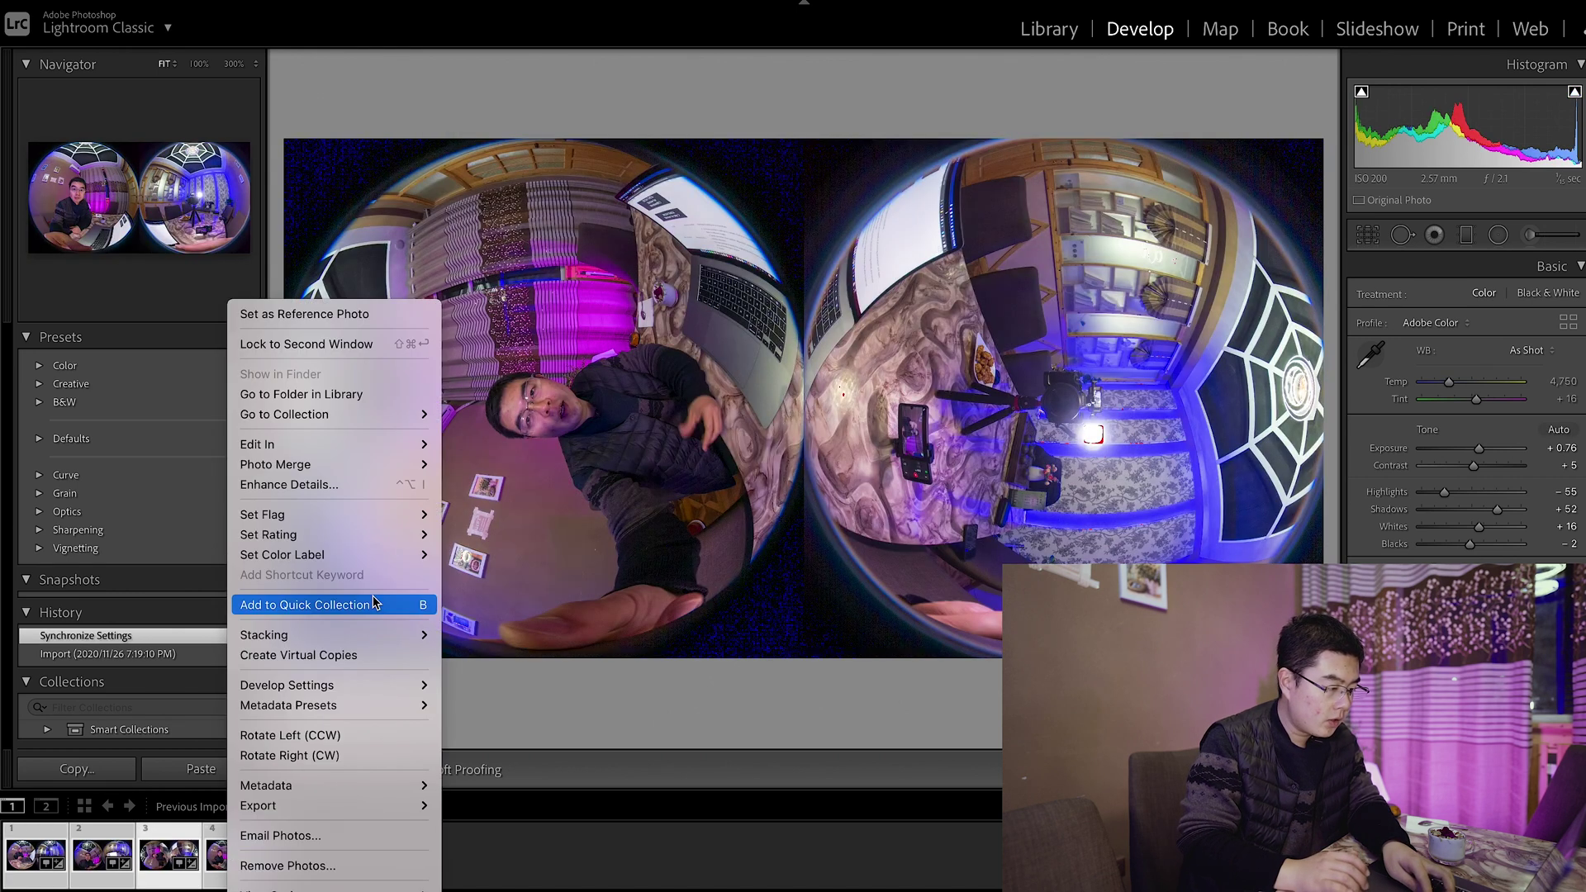
mouse_move(415, 444)
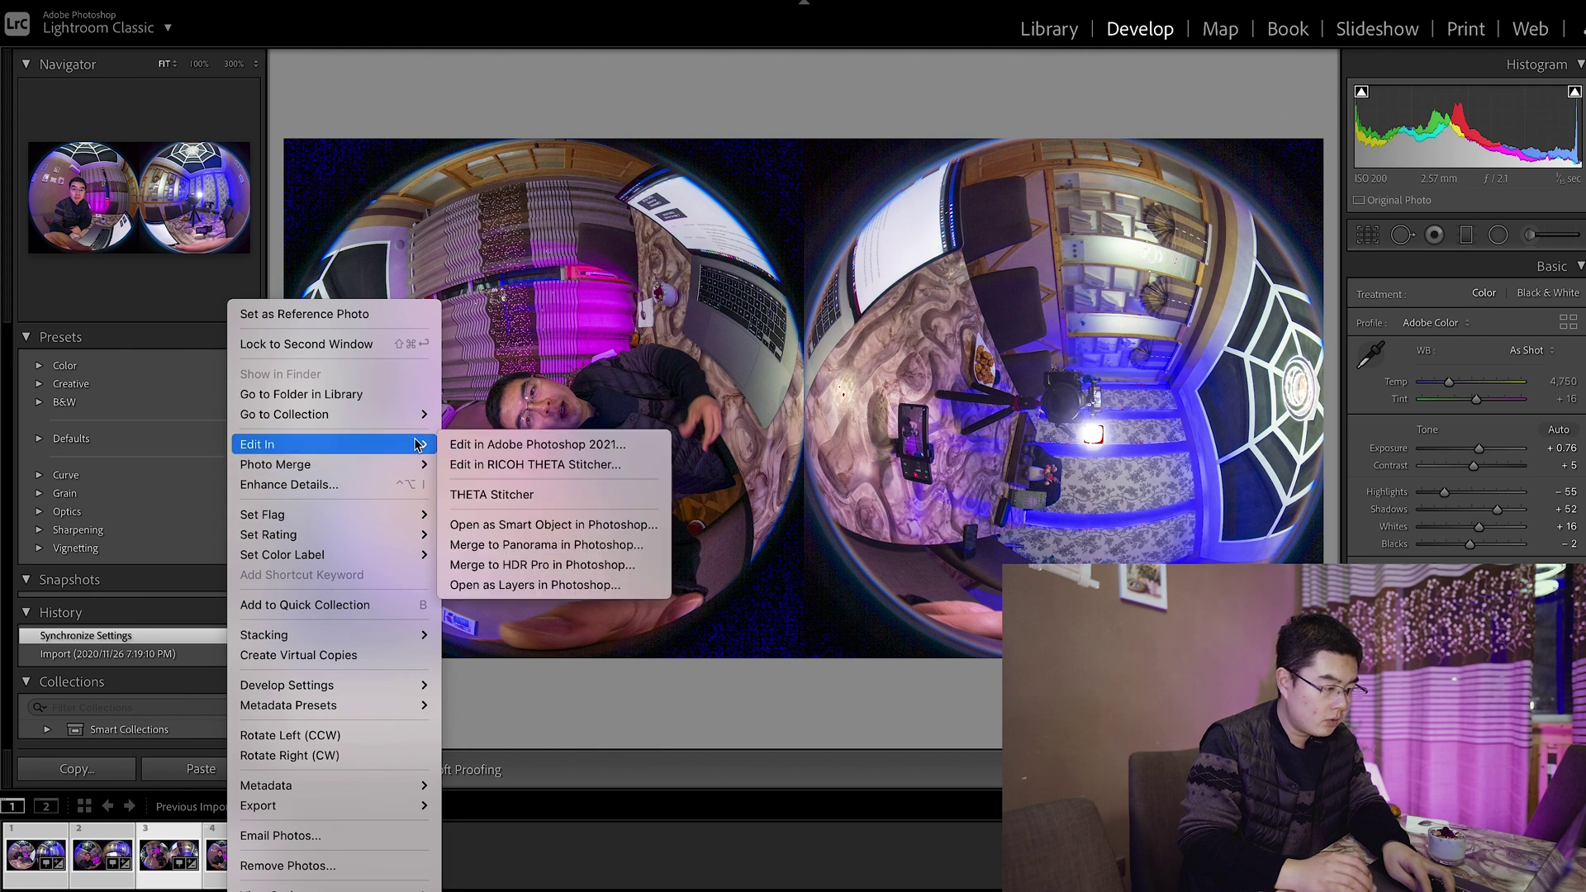
click(526, 499)
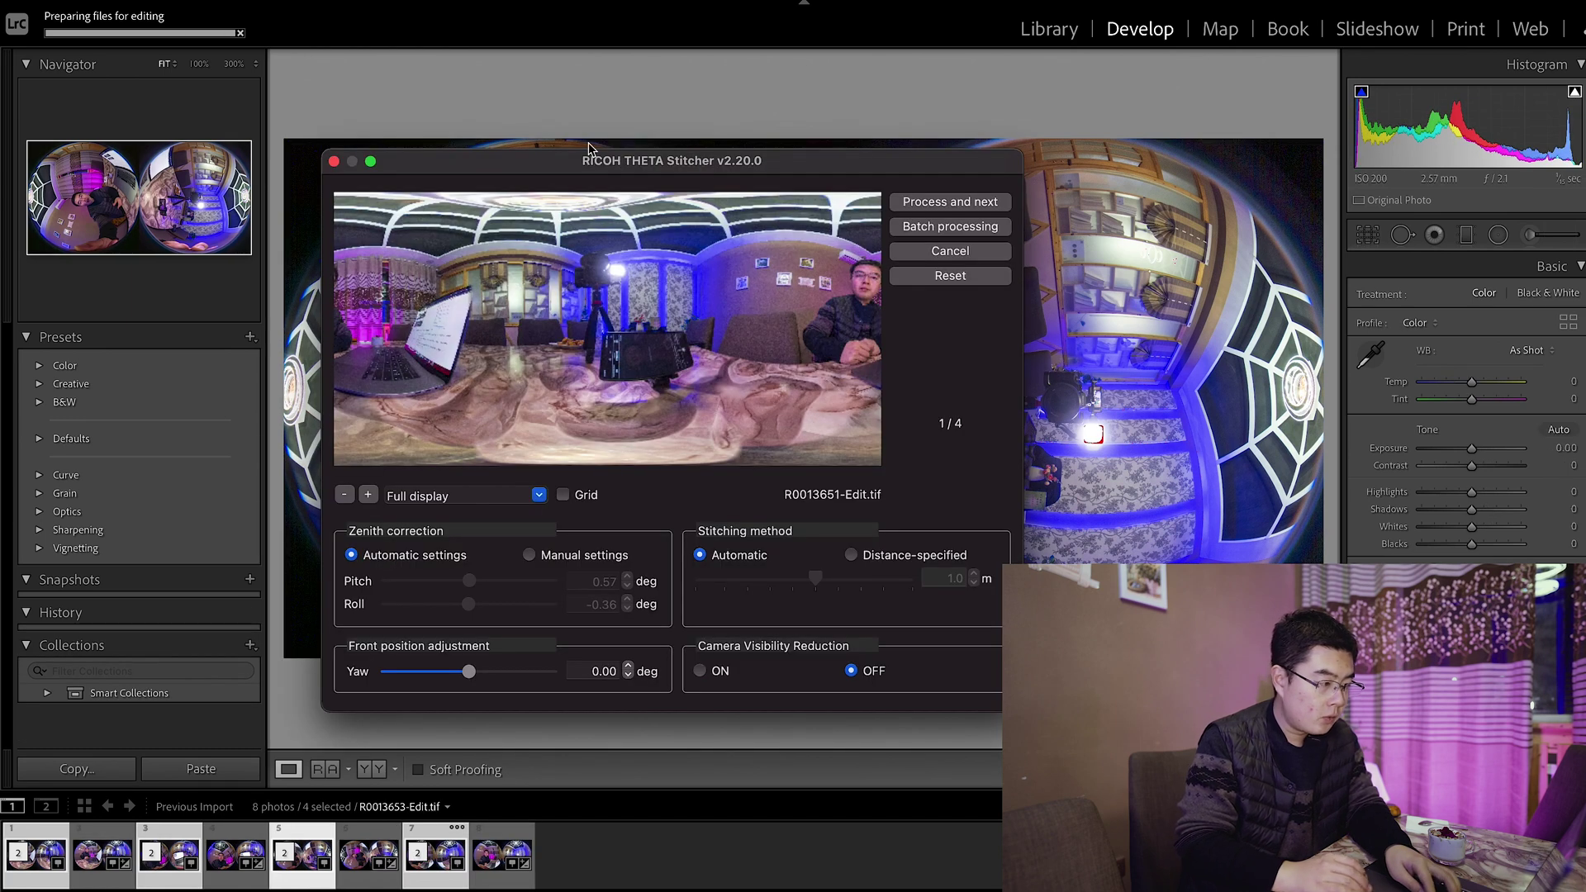
- Move the Stitcher window to the top of the screen and enlarge it for a bigger panorama preview
drag(418, 162, 417, 136)
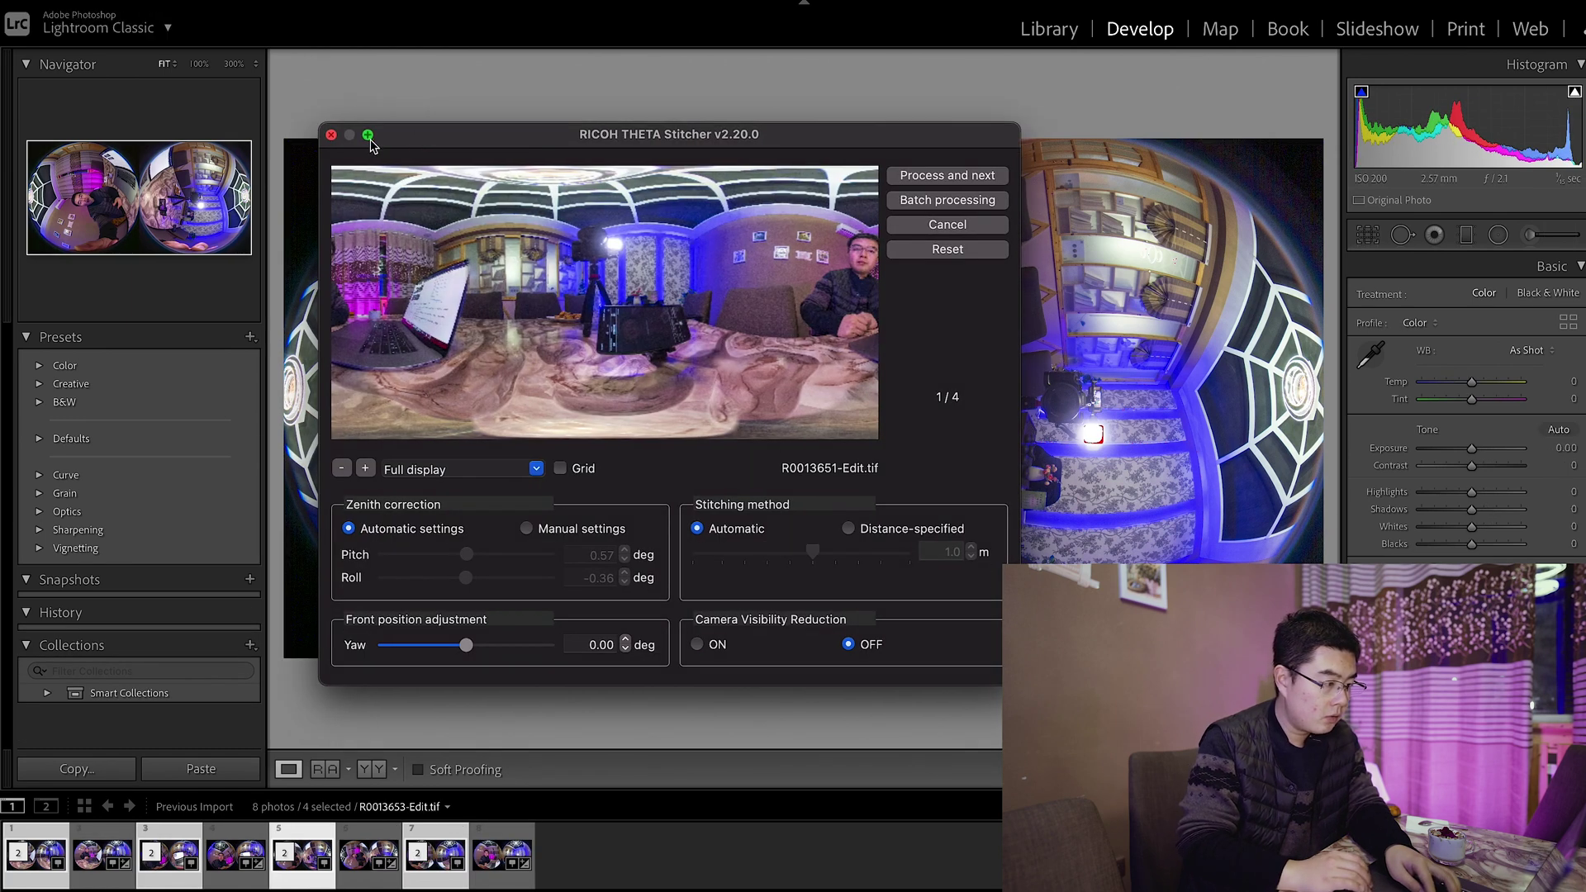
drag(1018, 683, 1322, 835)
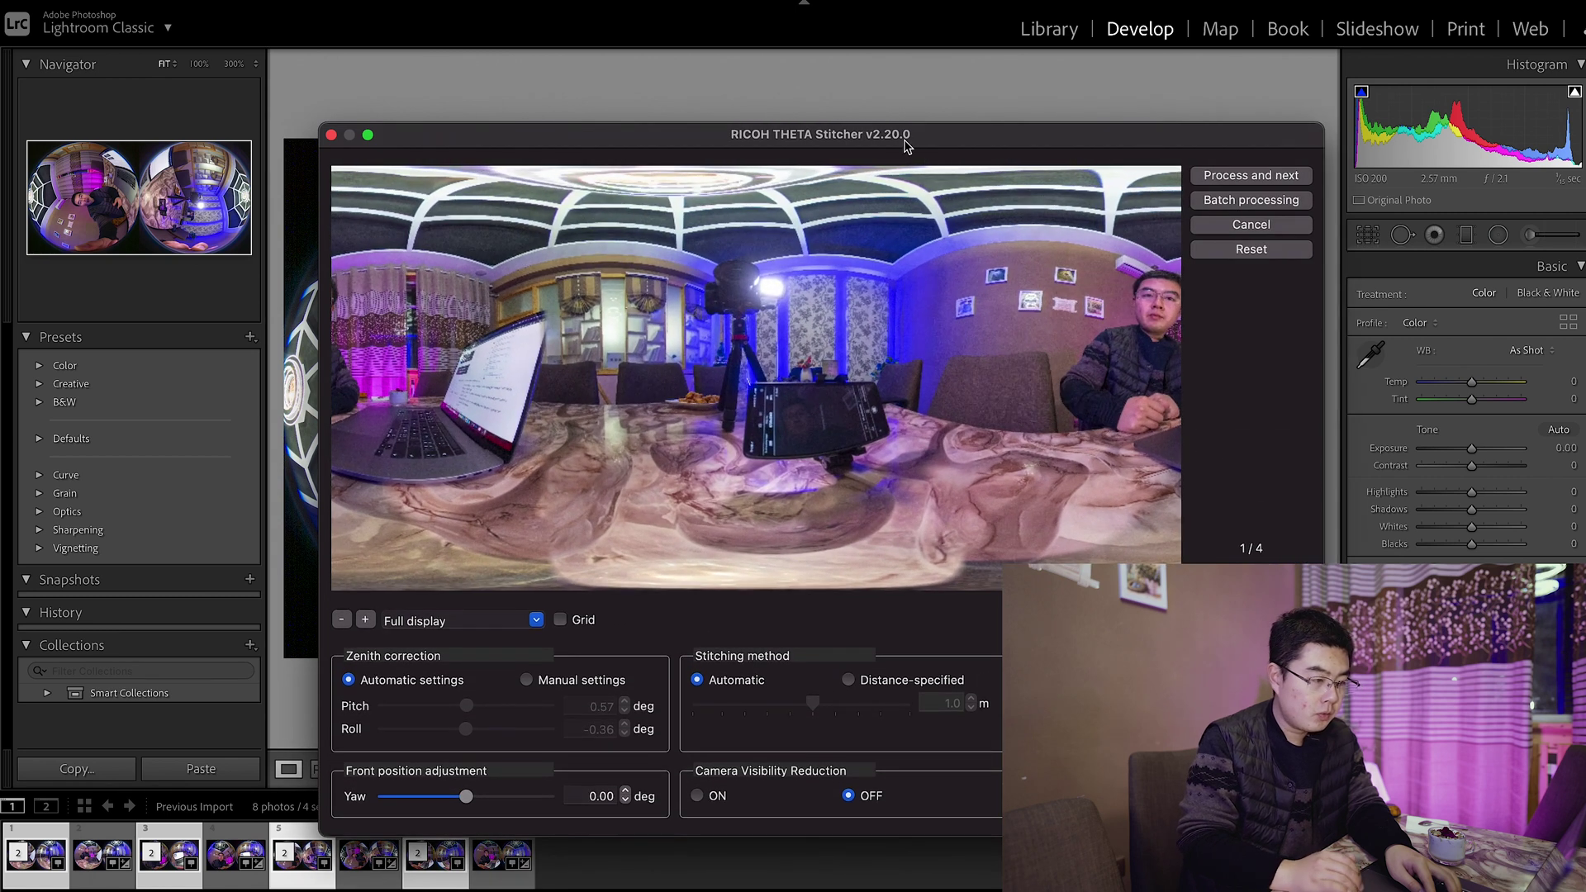
drag(906, 141, 906, 48)
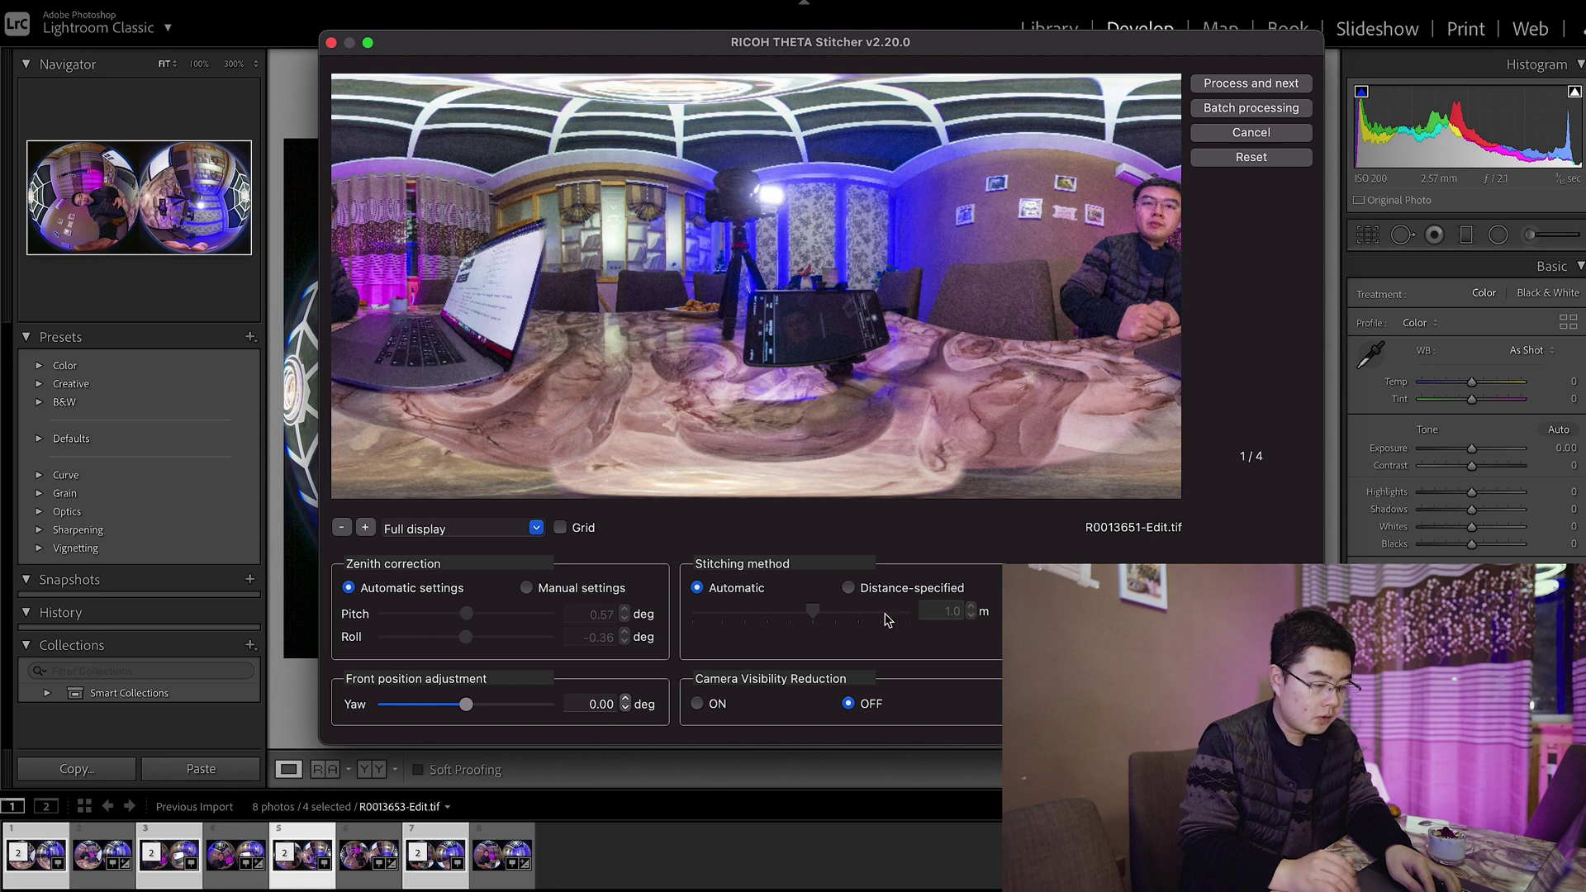
- Scroll through the Stitcher manual PDF's procedure and parameter table
key(super+Tab)
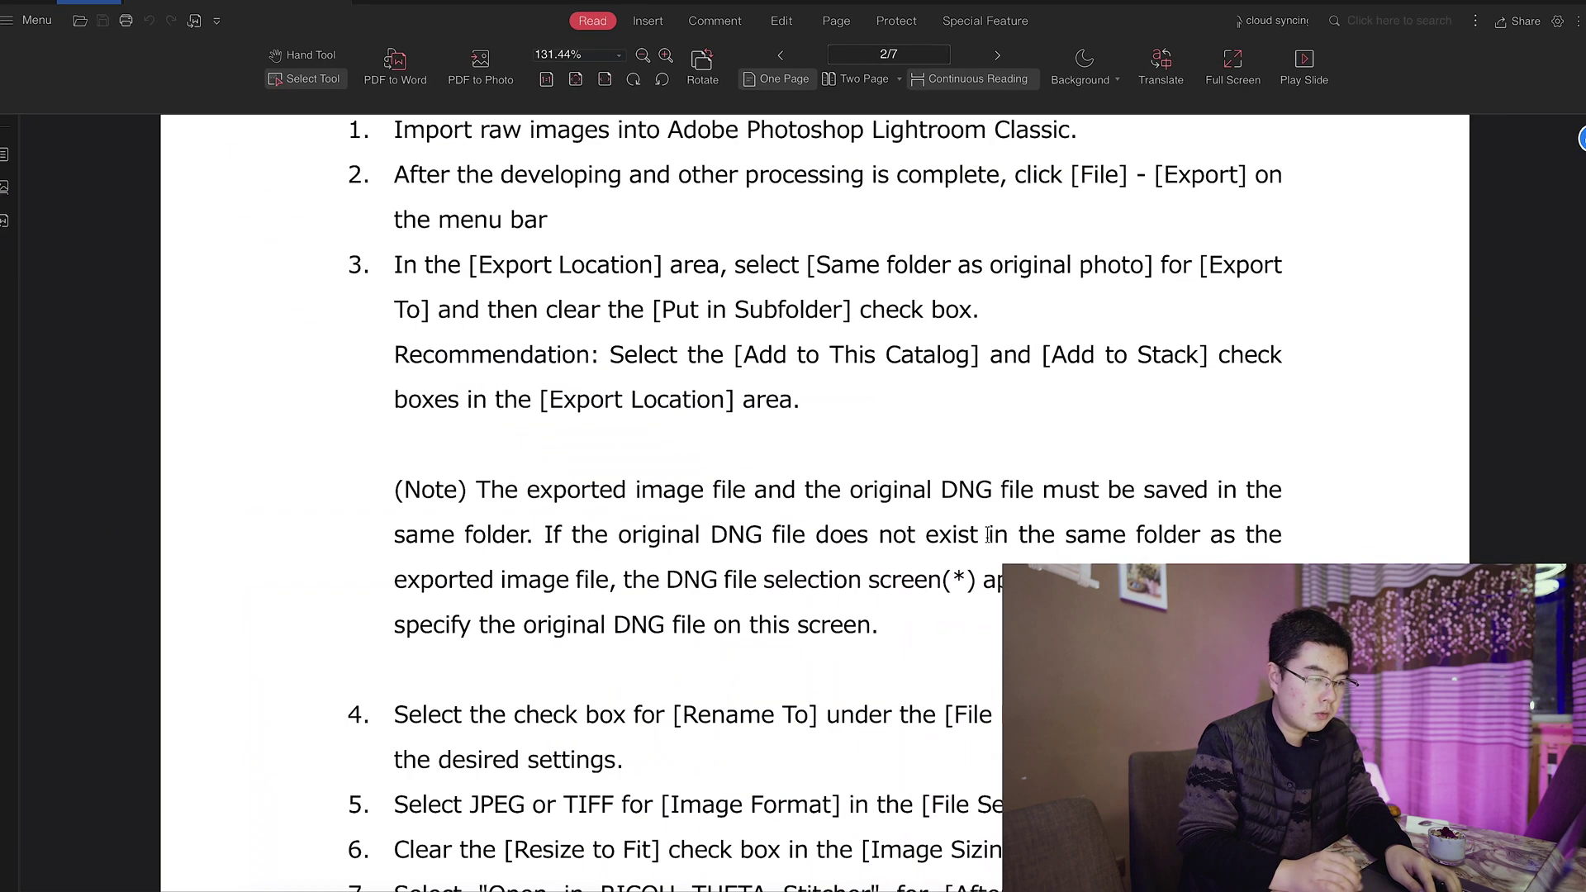
scroll(808, 454, up, 10)
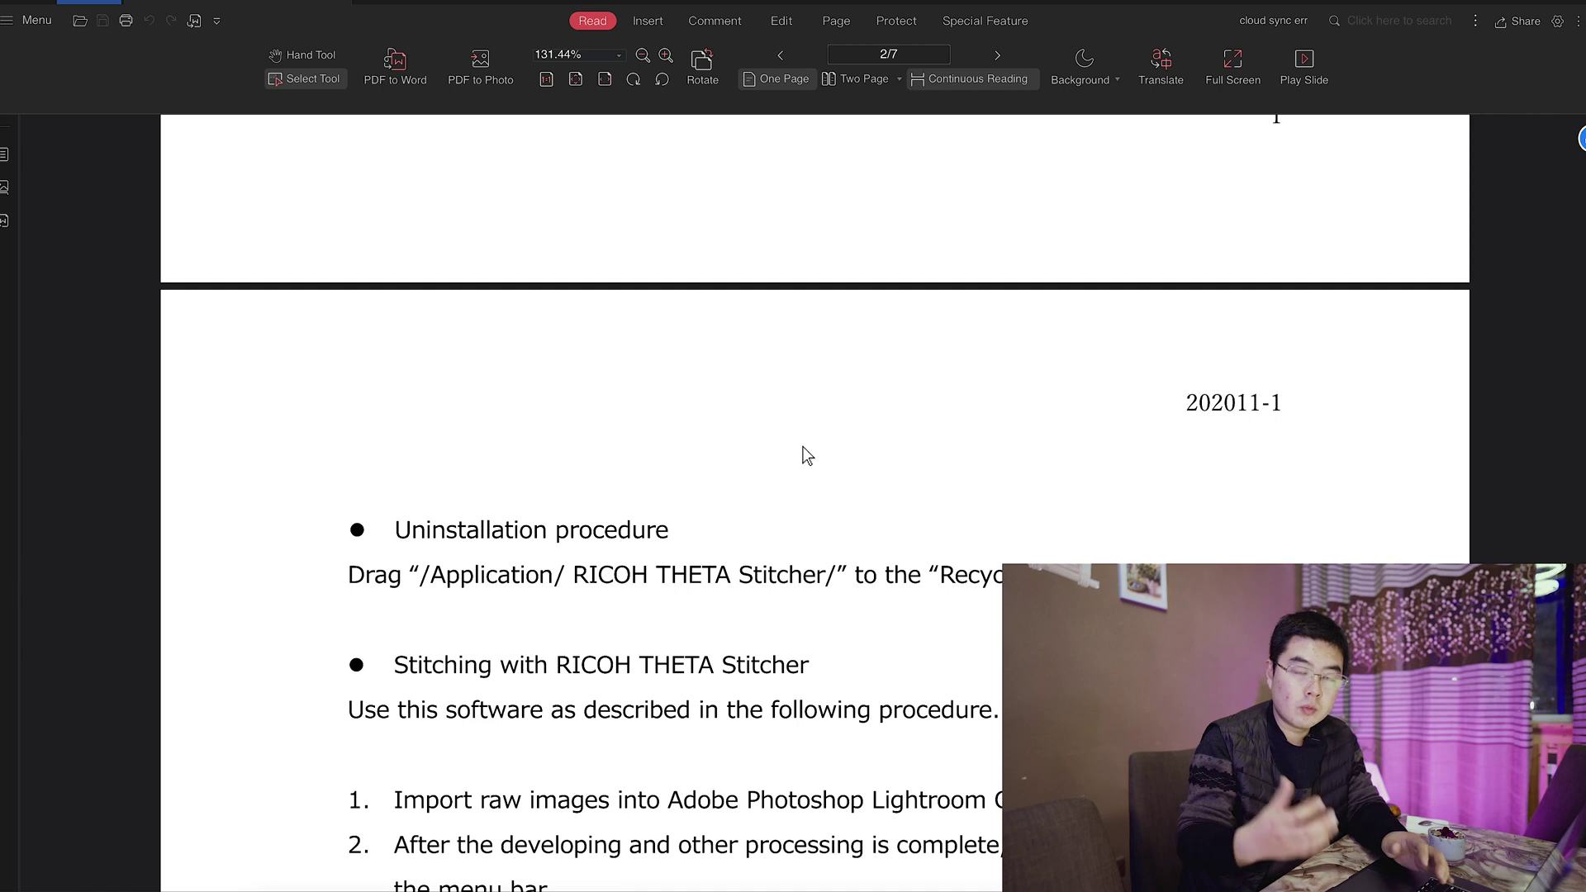
scroll(806, 451, down, 12)
scroll(804, 450, down, 15)
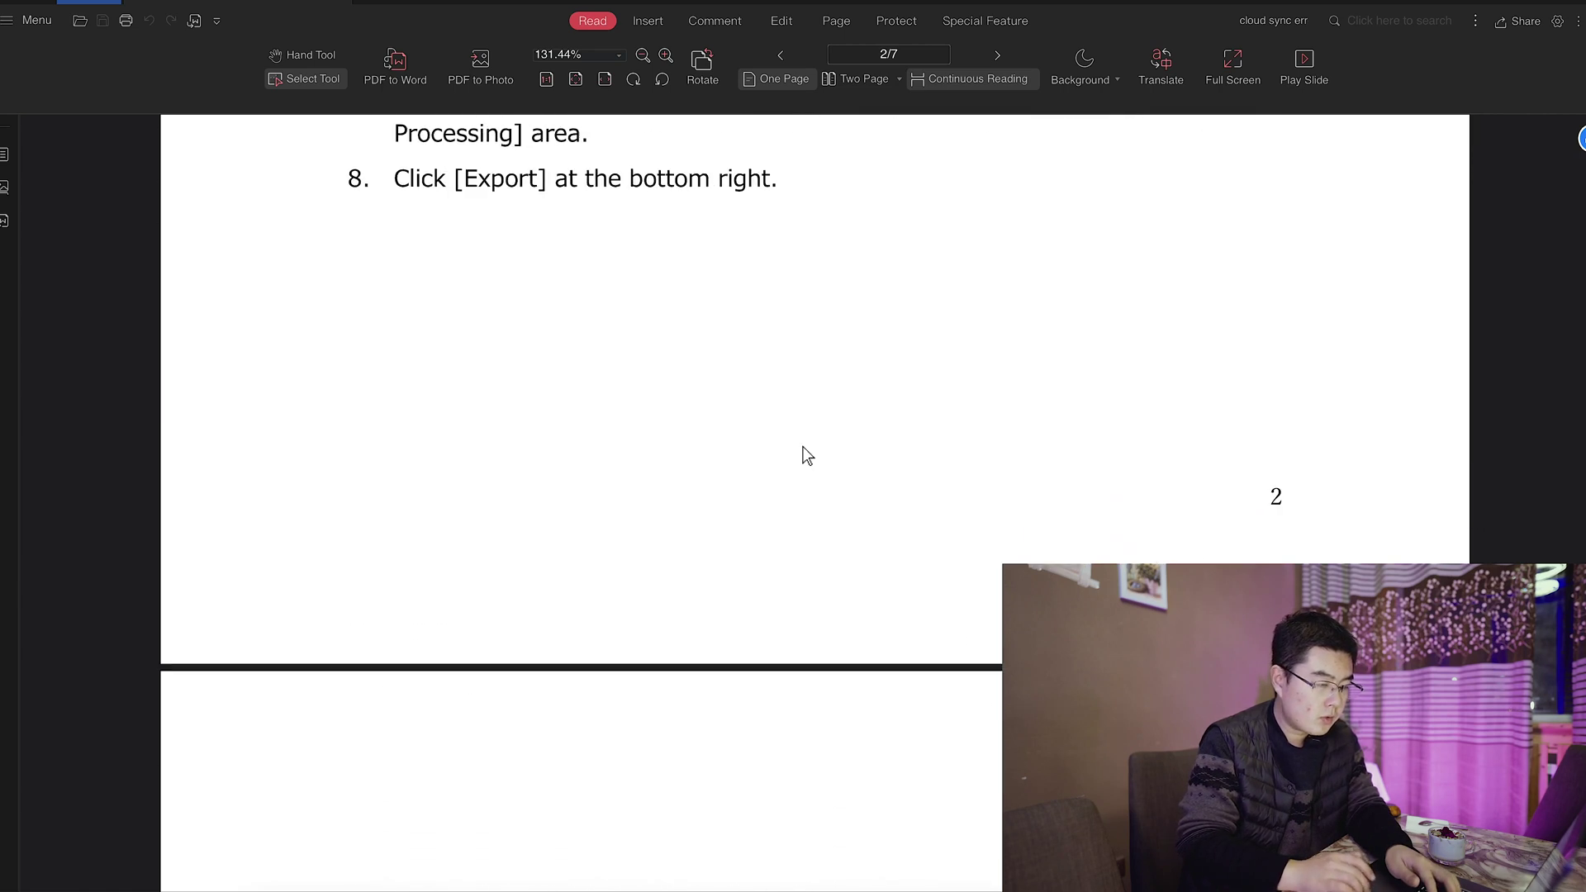
scroll(808, 456, down, 10)
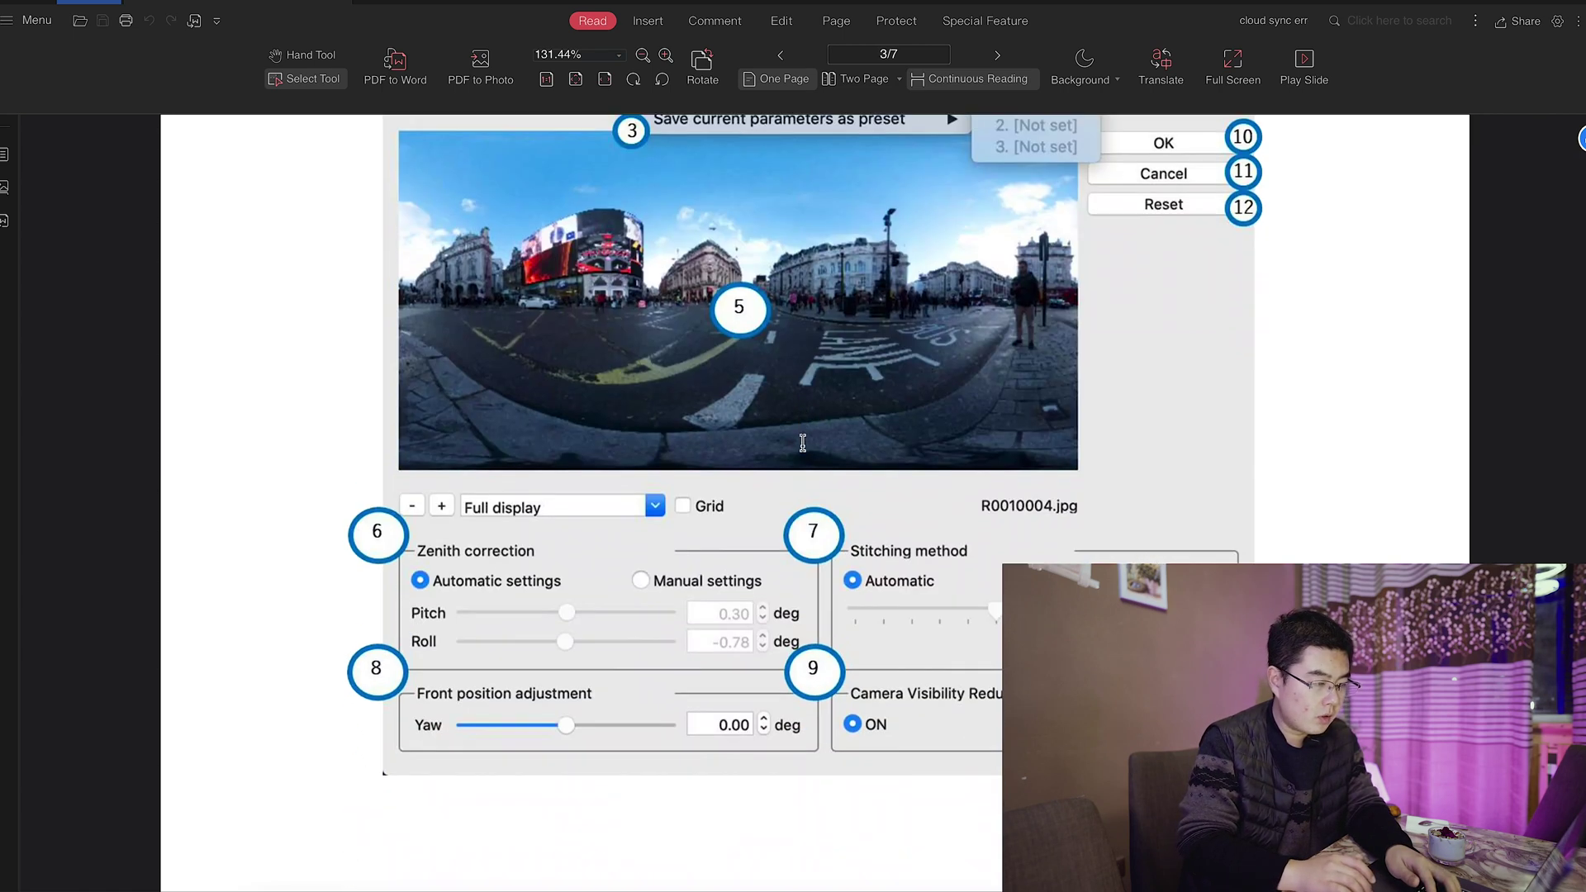
scroll(805, 450, up, 3)
scroll(802, 443, down, 1)
scroll(802, 443, down, 20)
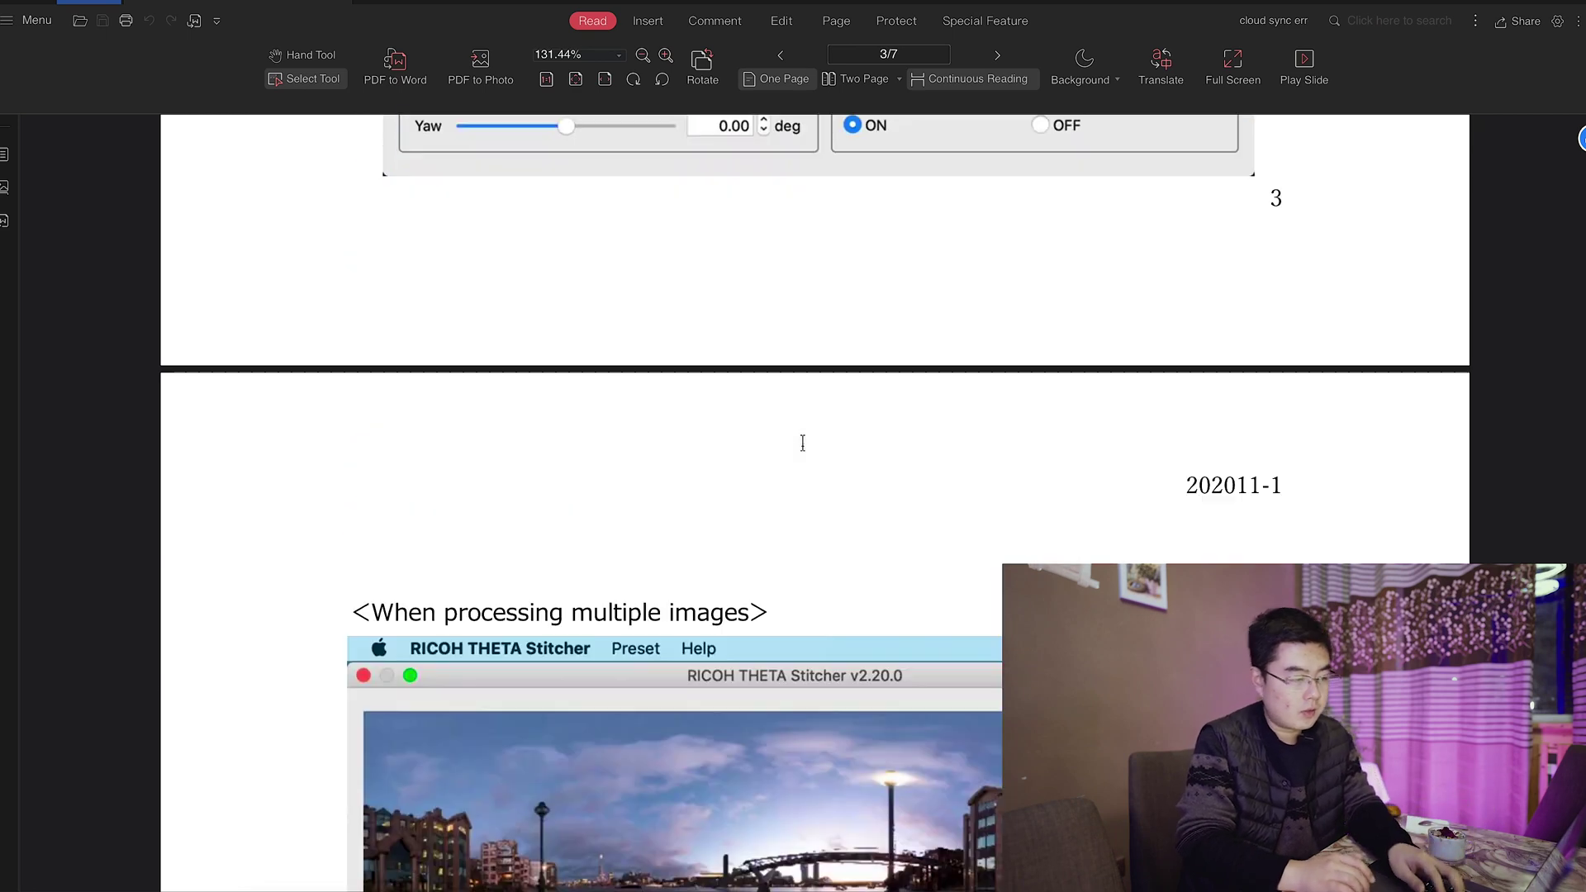
scroll(805, 450, down, 5)
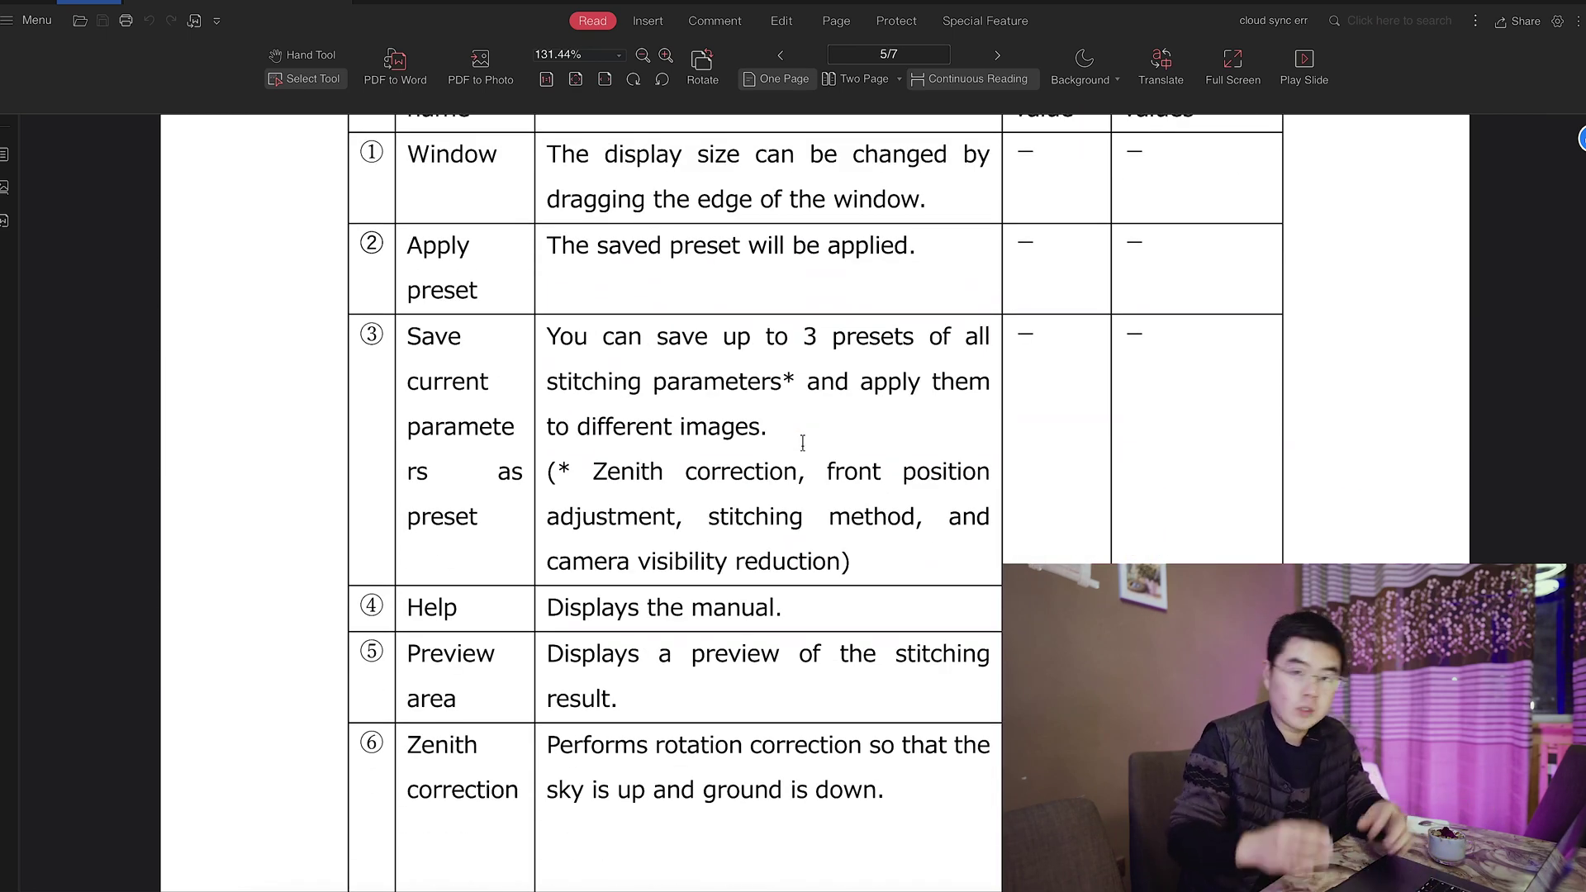
scroll(802, 444, down, 15)
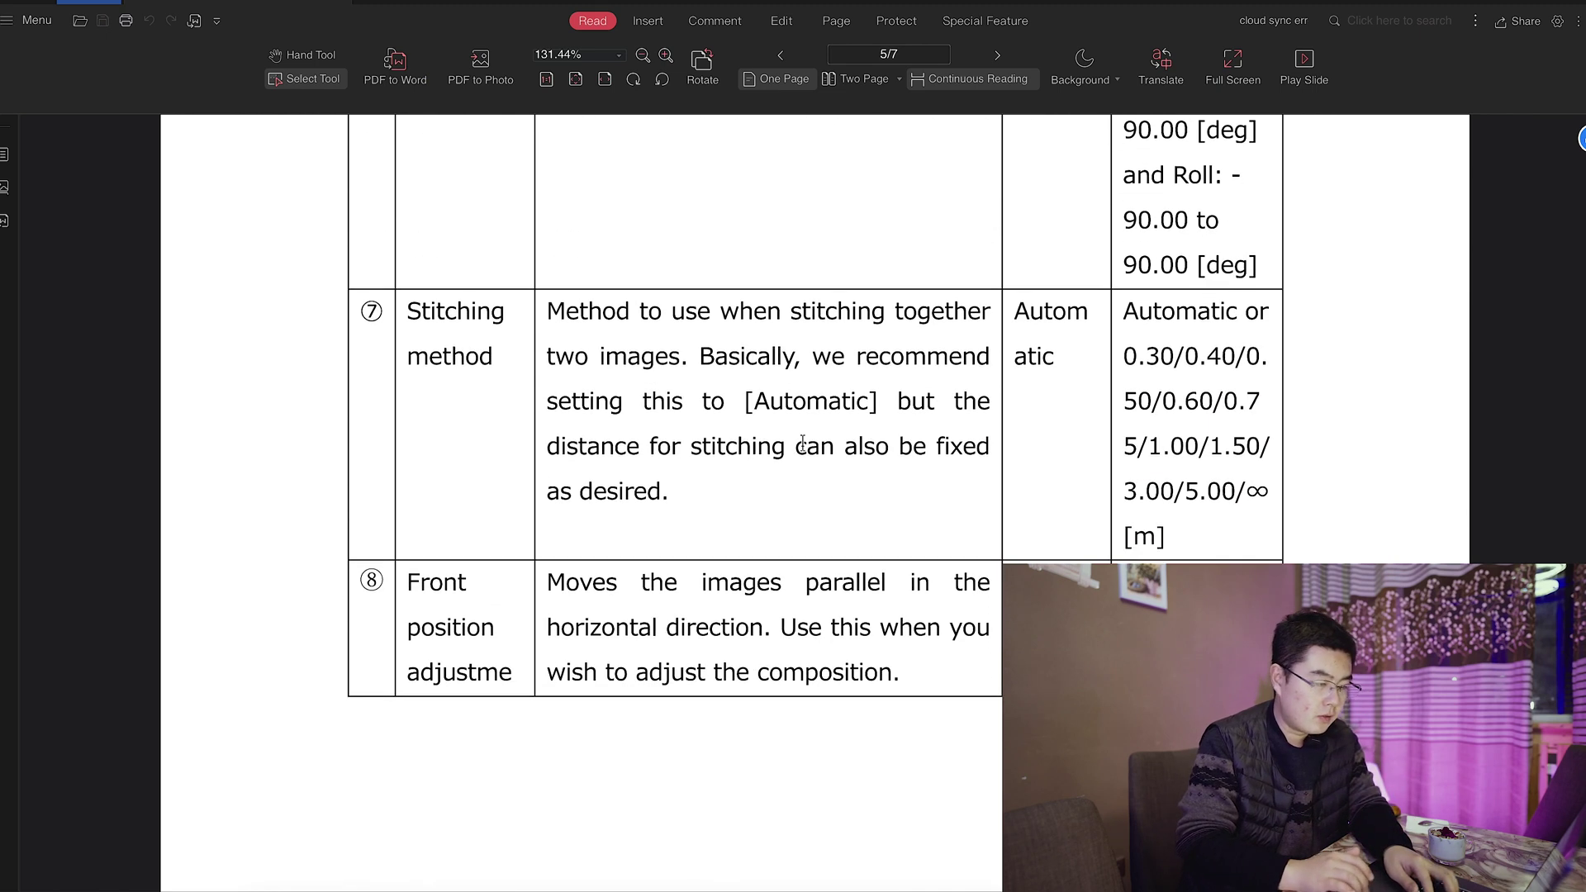
scroll(803, 444, down, 1)
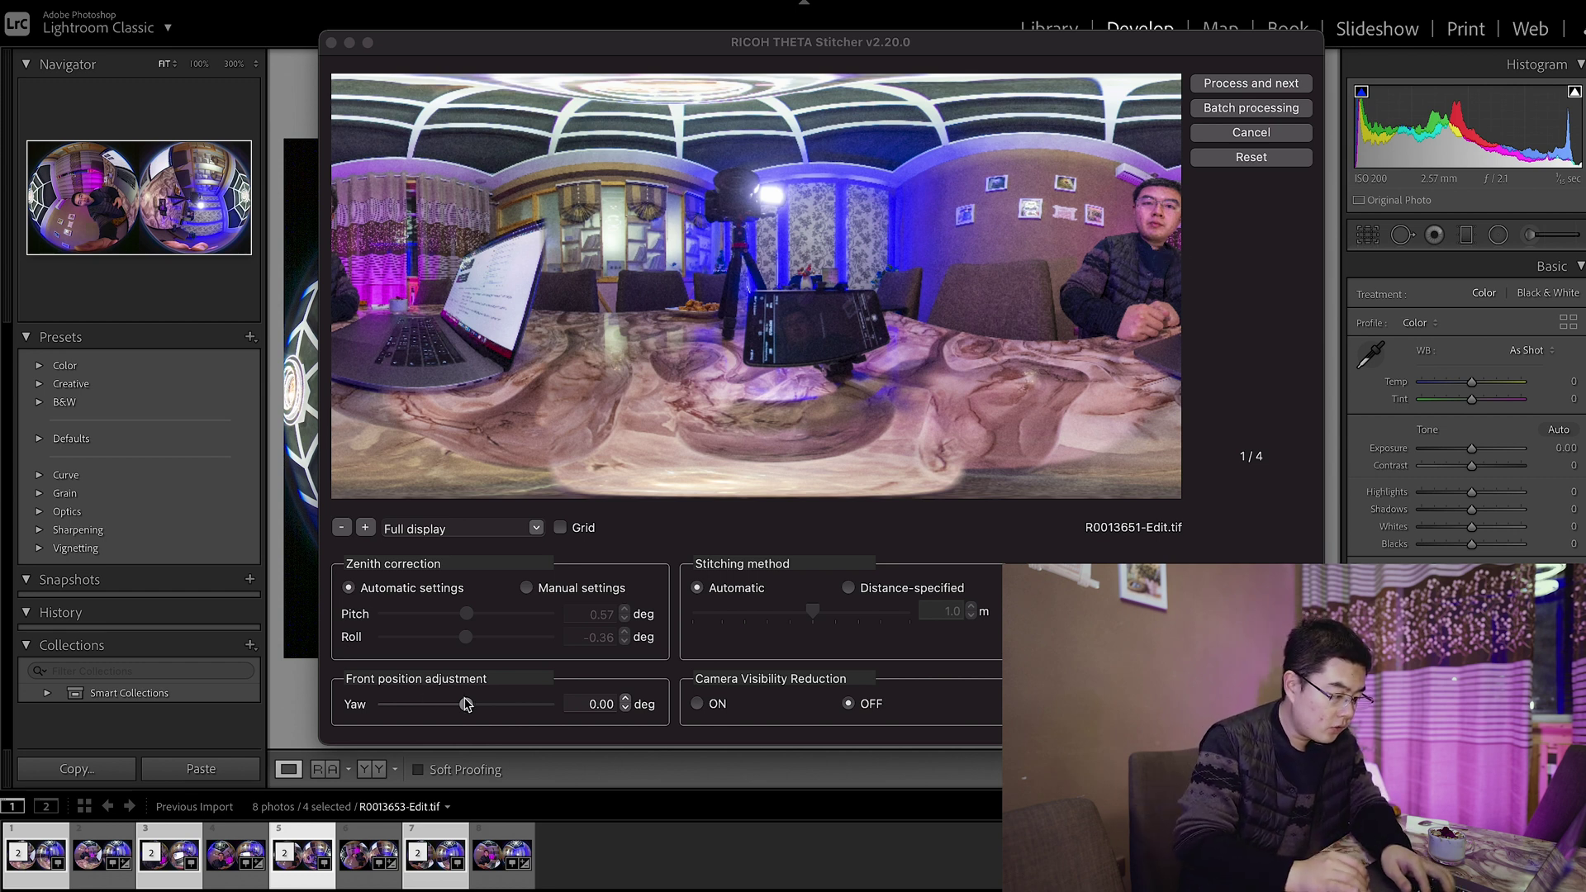
- Drag the Front position Yaw slider fully left to -180.00 degrees
drag(467, 704, 378, 706)
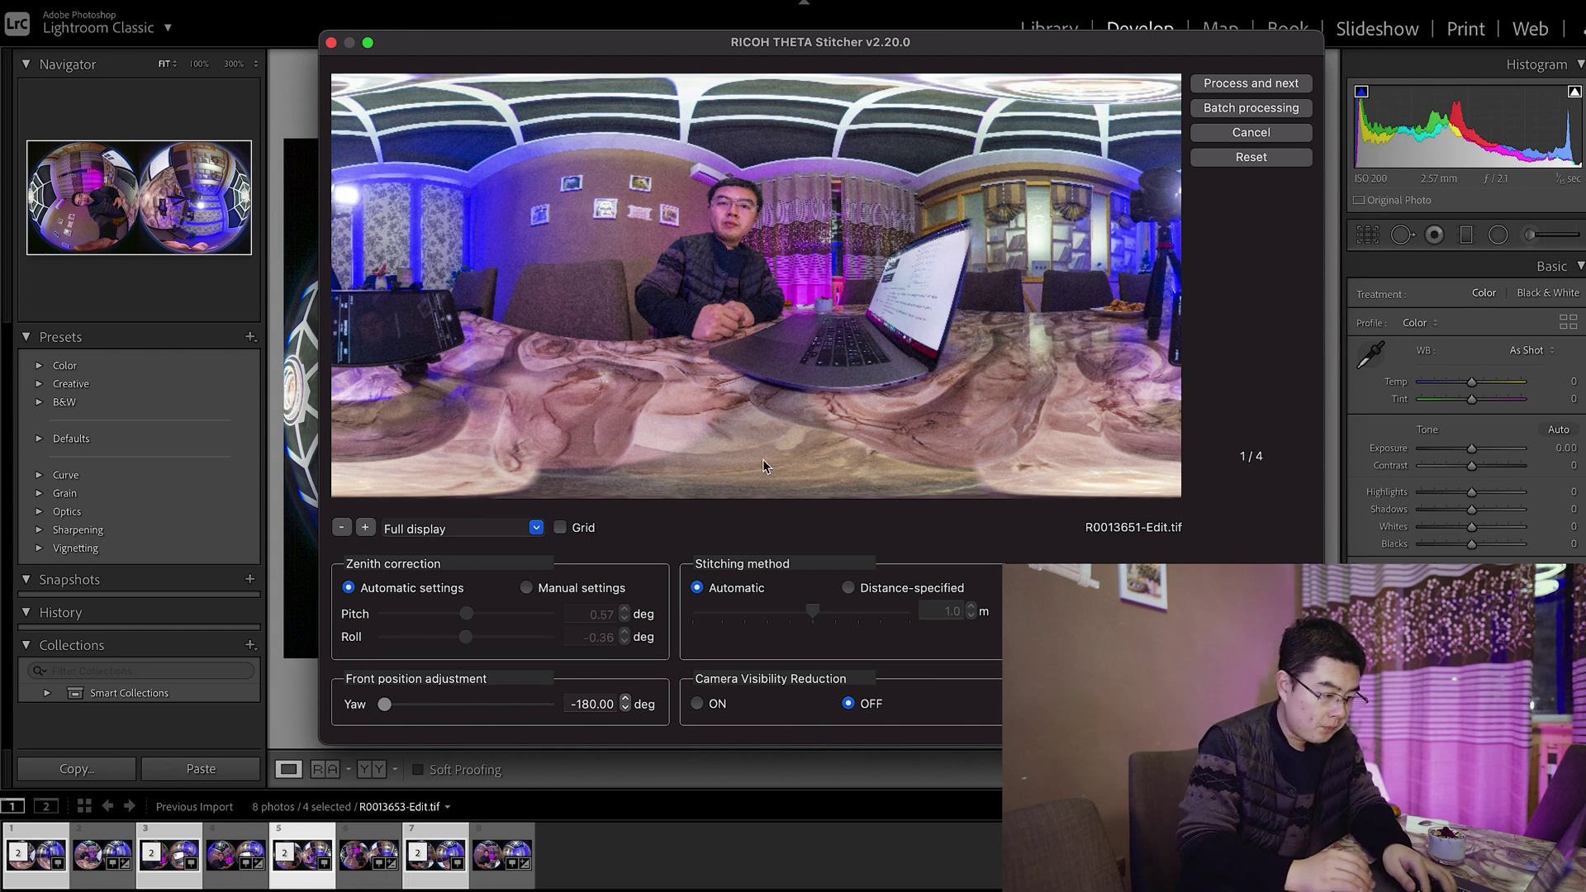
click(698, 704)
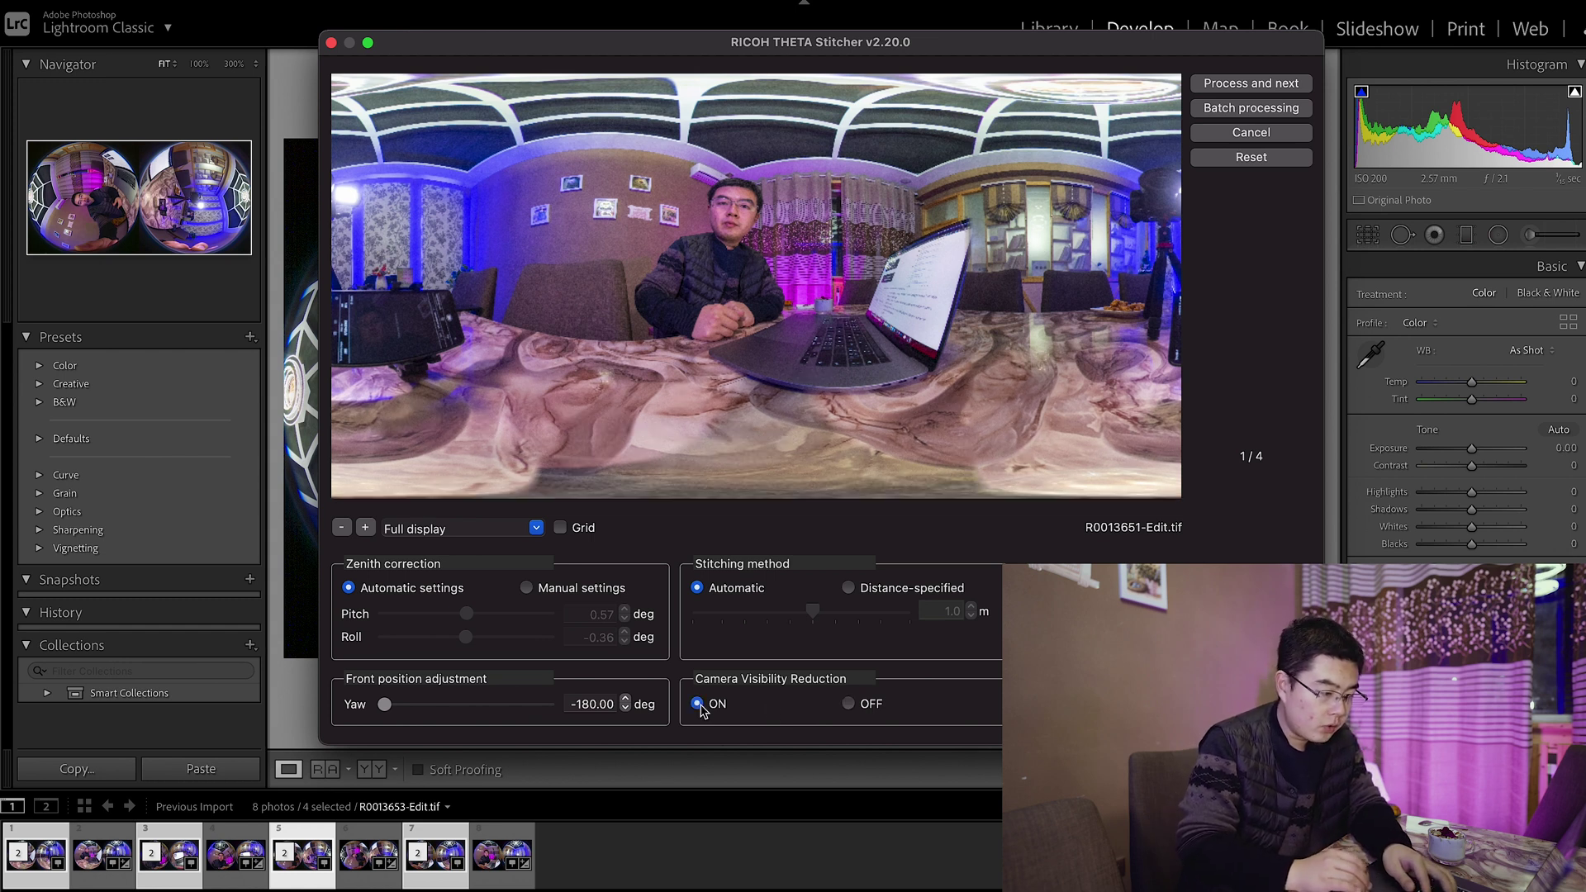
click(848, 704)
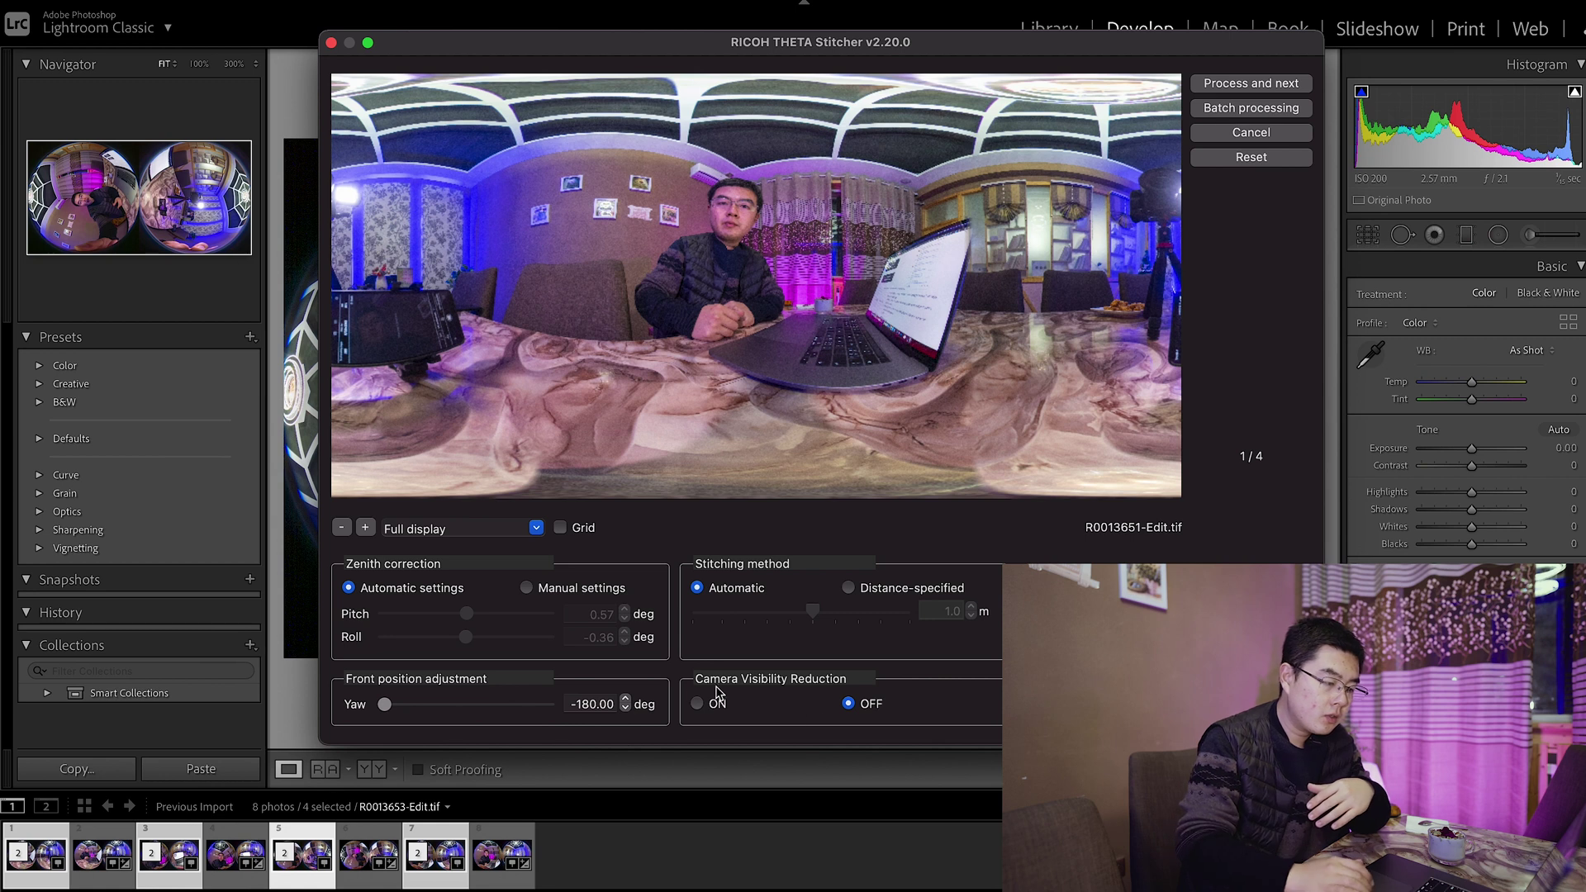
click(707, 709)
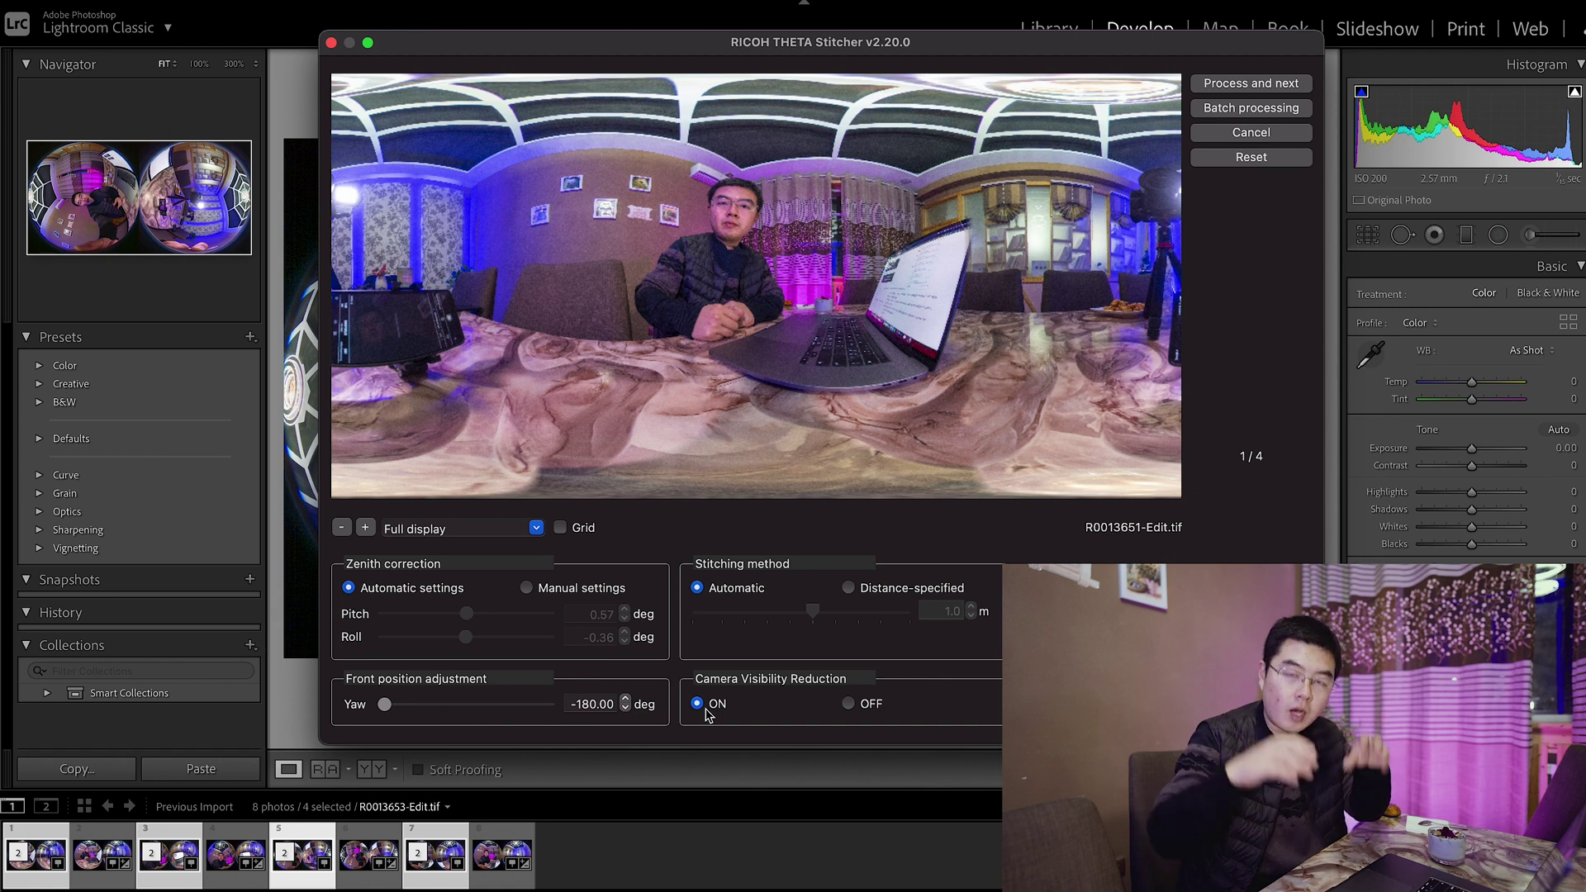
click(857, 590)
click(698, 590)
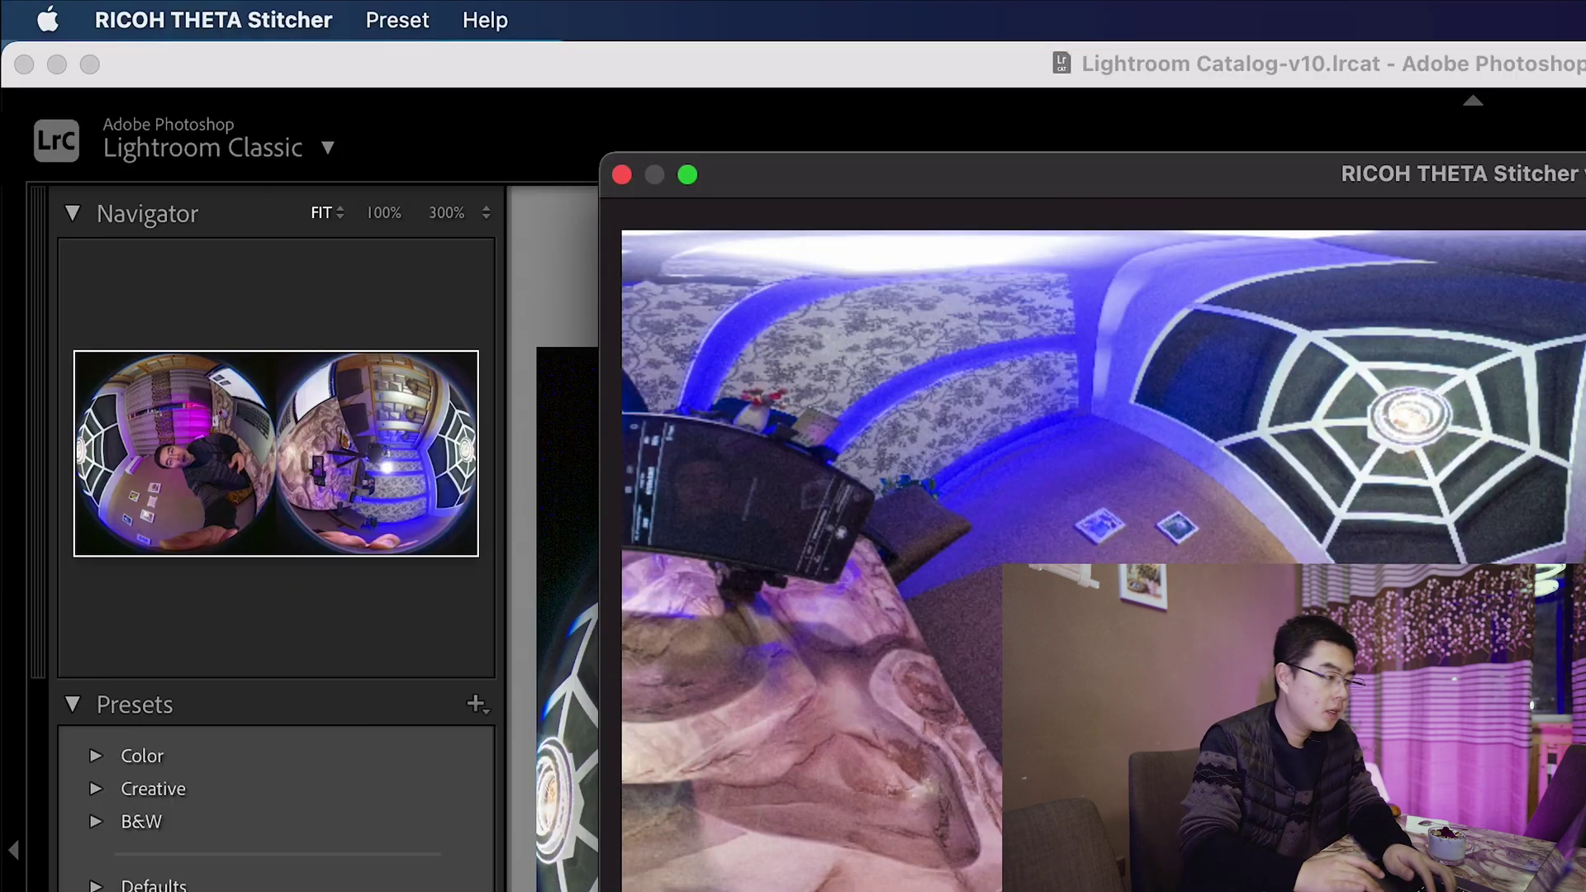
- Save the current stitching parameters as a named preset in slot 1
click(417, 25)
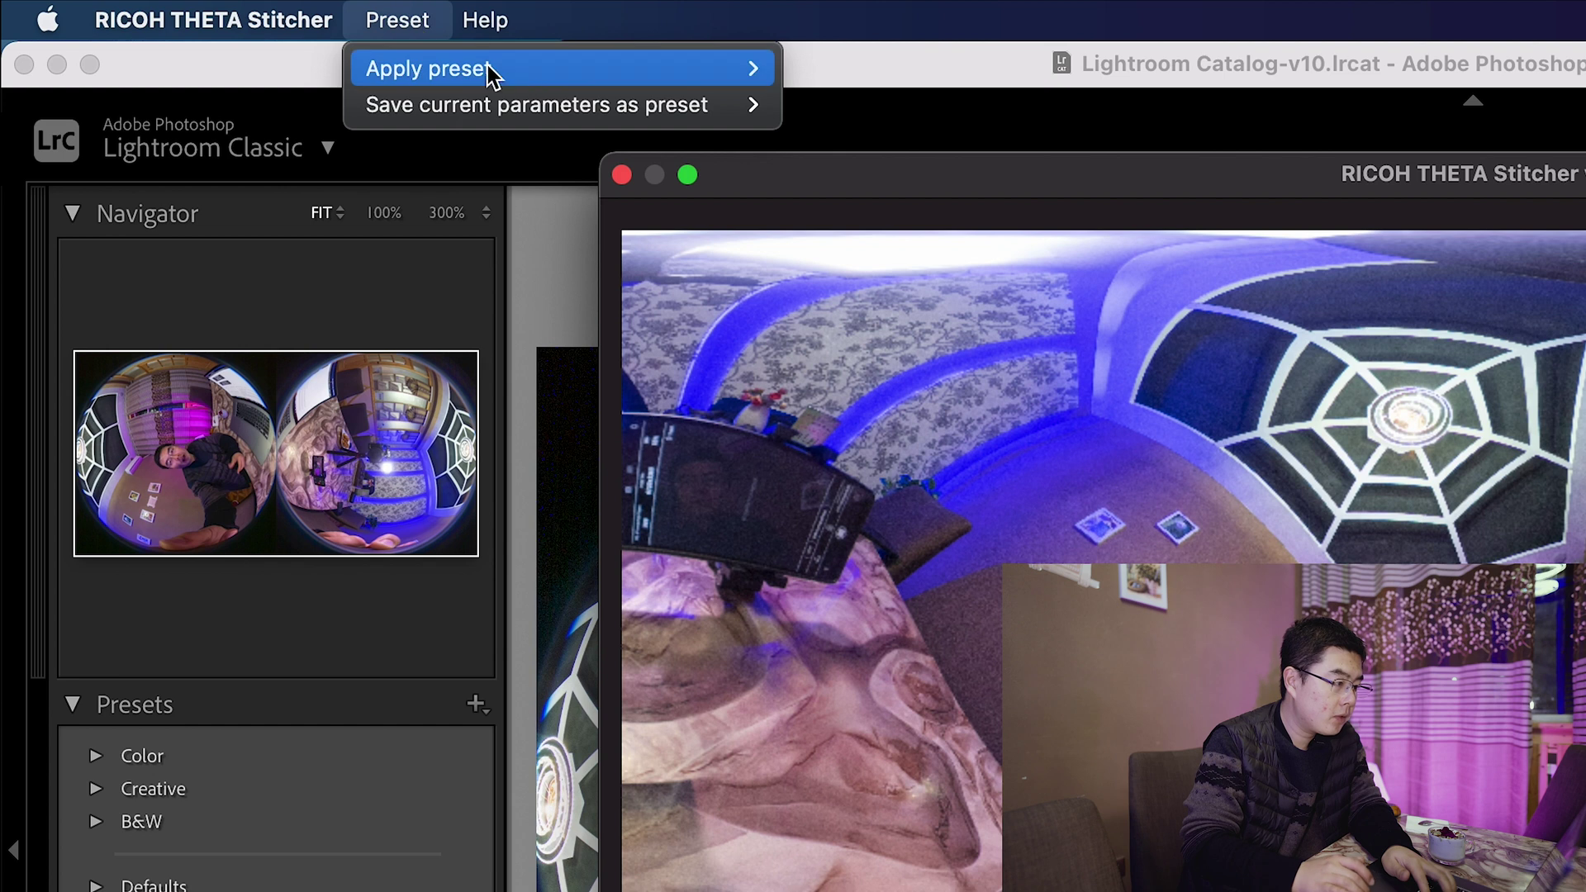
mouse_move(612, 122)
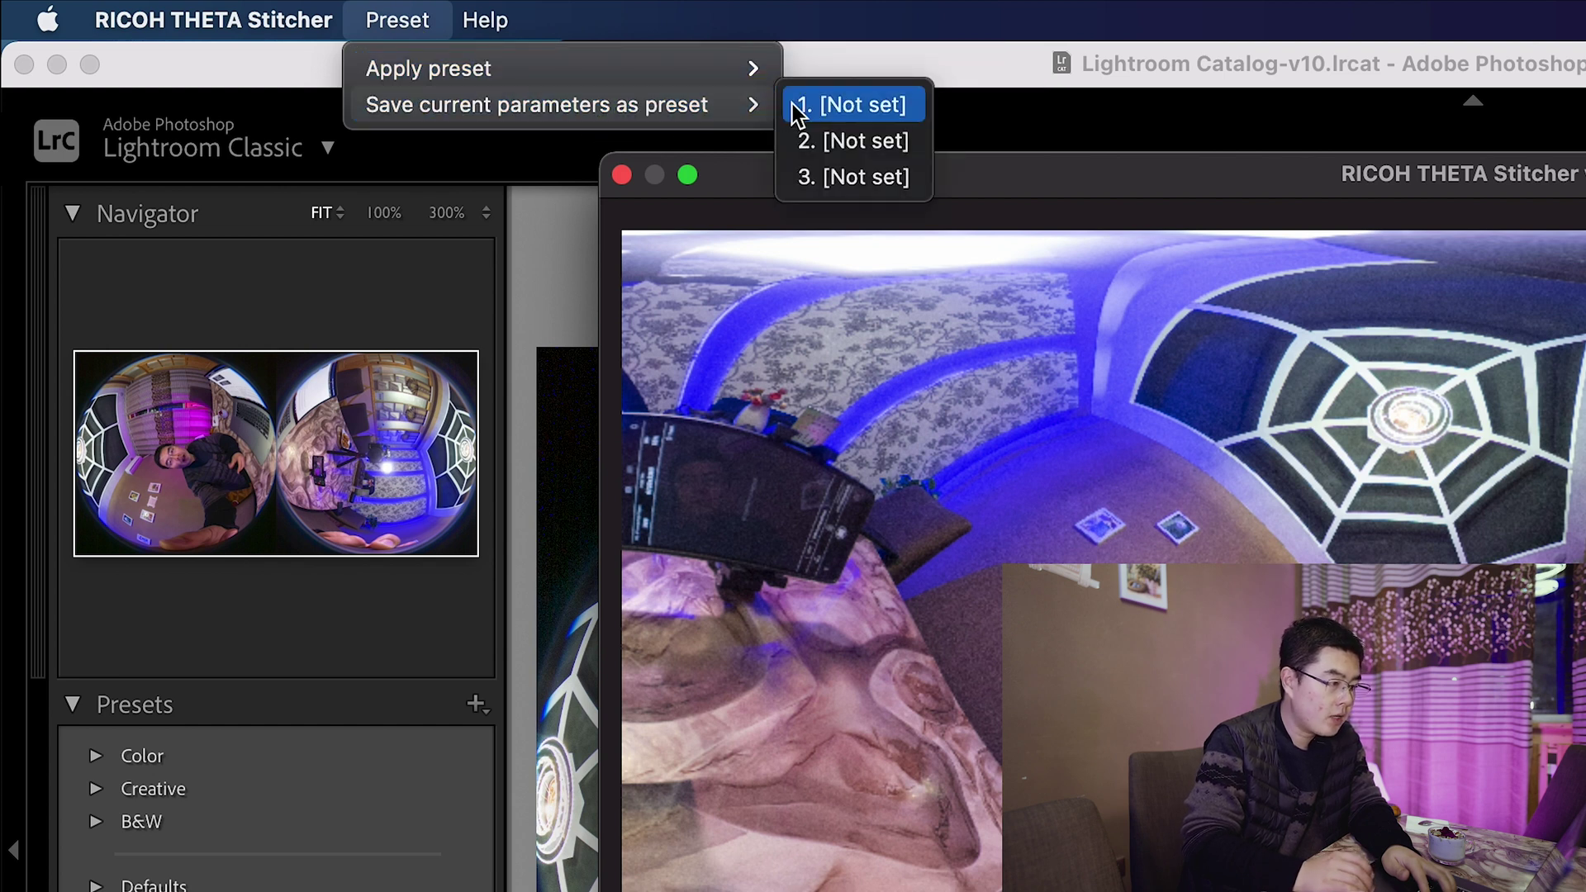
click(824, 105)
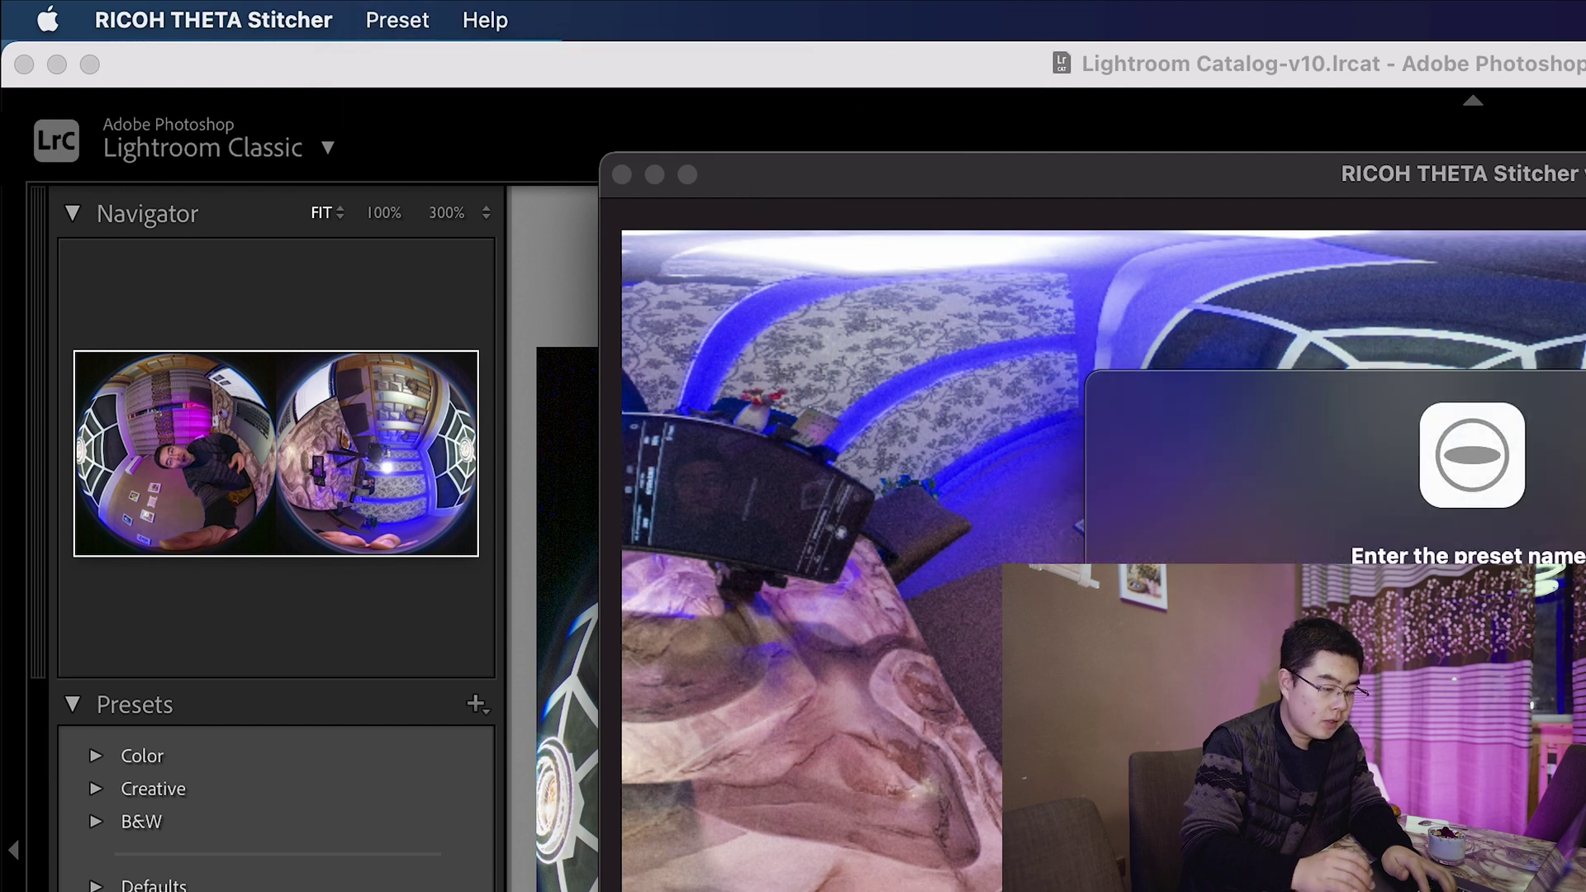
key(Return)
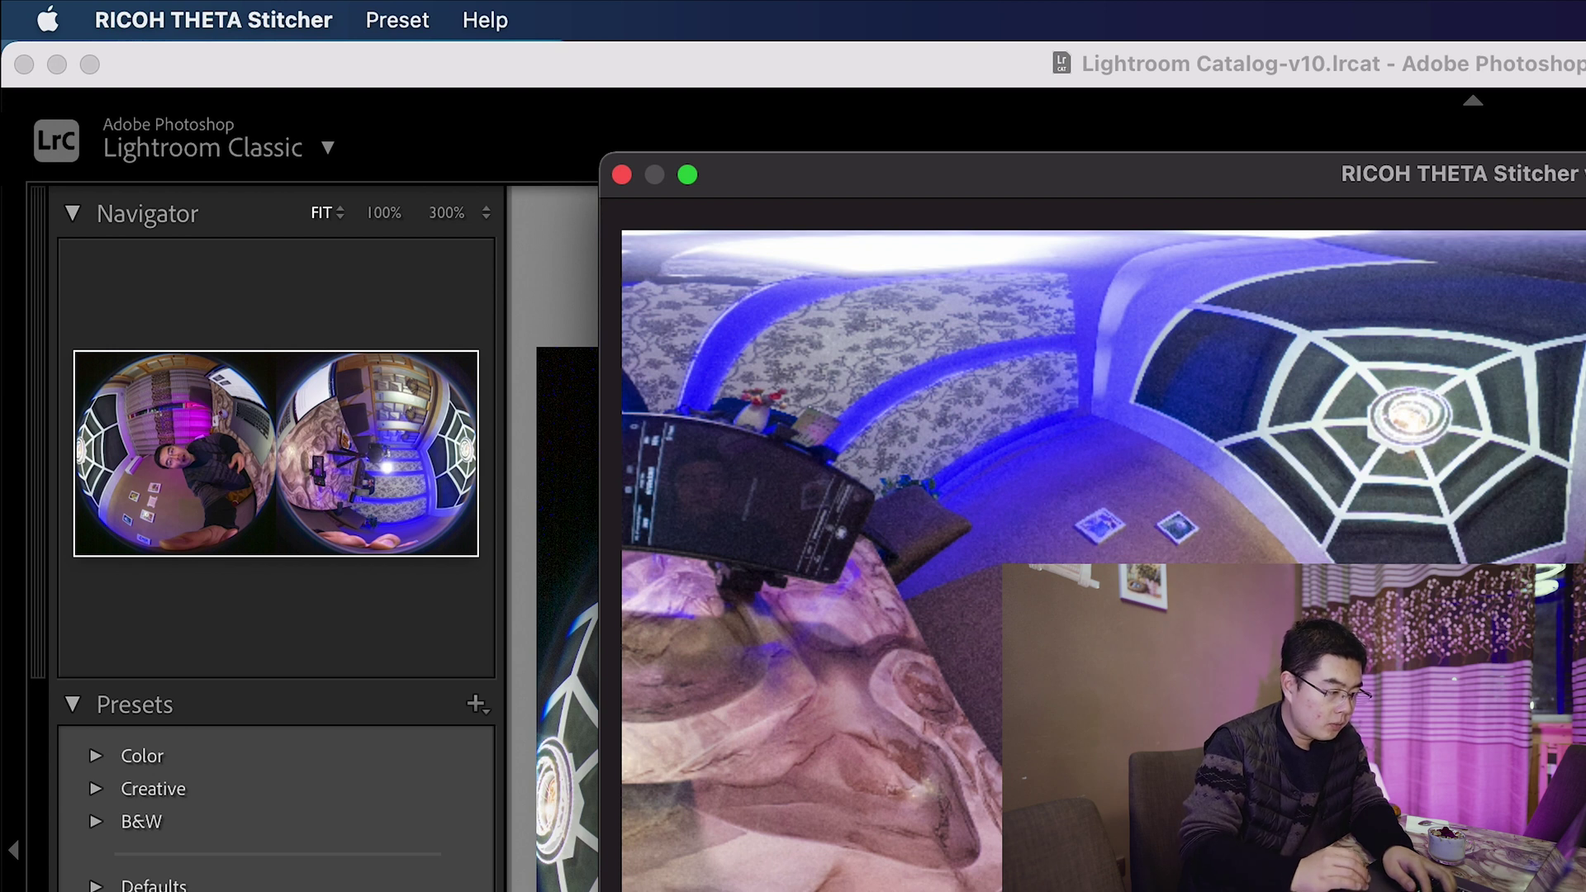
- Save the current stitching parameters as a preset in slot 2
click(400, 20)
mouse_move(479, 102)
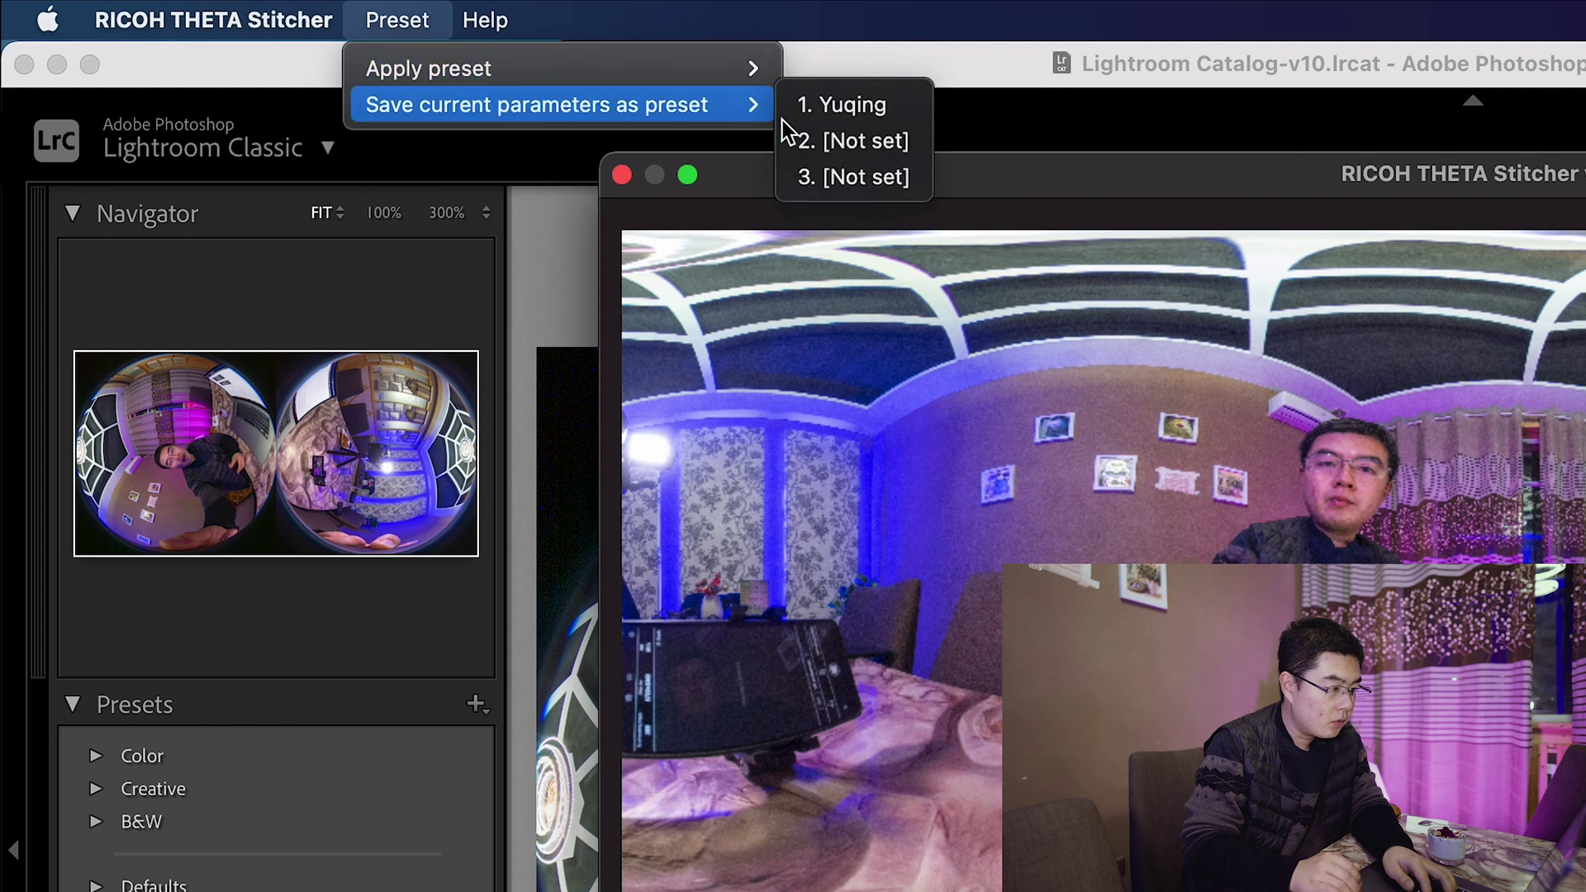
click(842, 142)
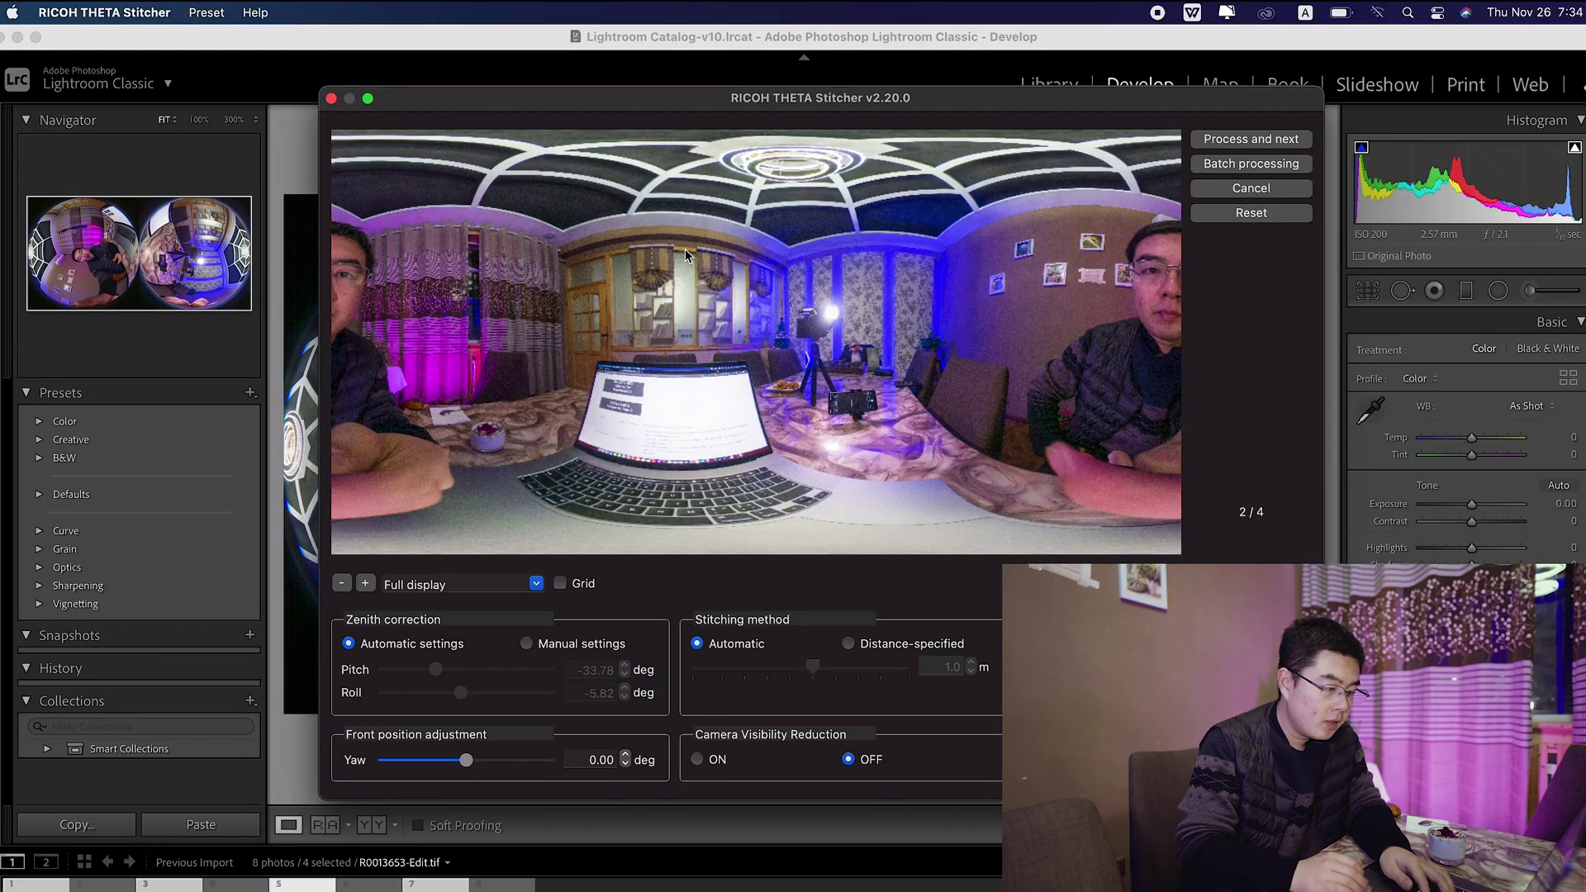
- Apply preset 2, Normal, to the second panorama
click(213, 12)
mouse_move(388, 39)
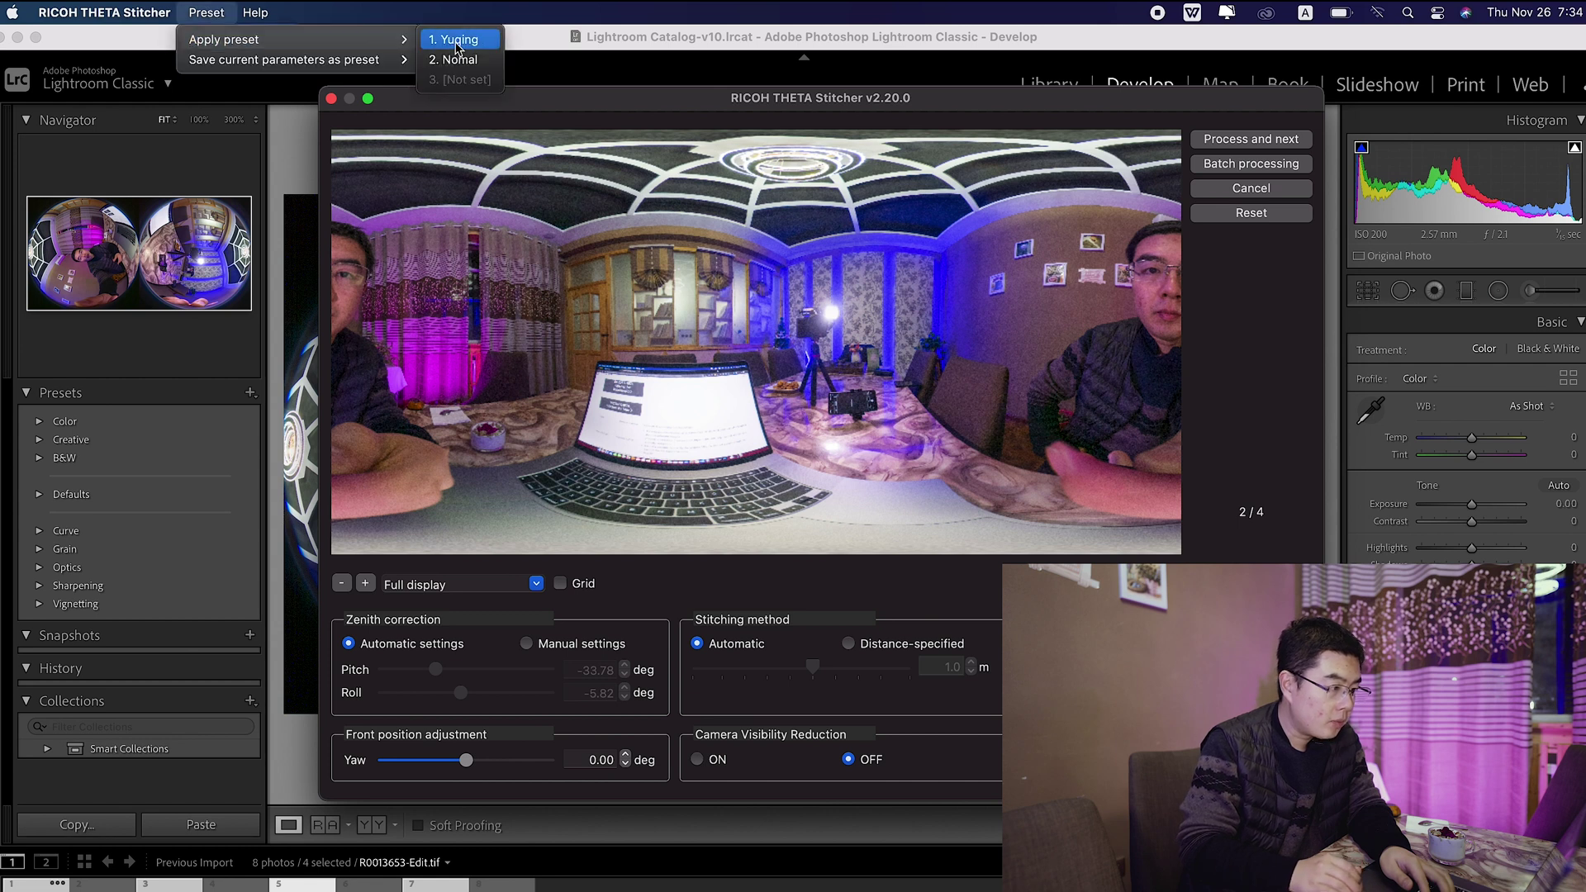
click(459, 60)
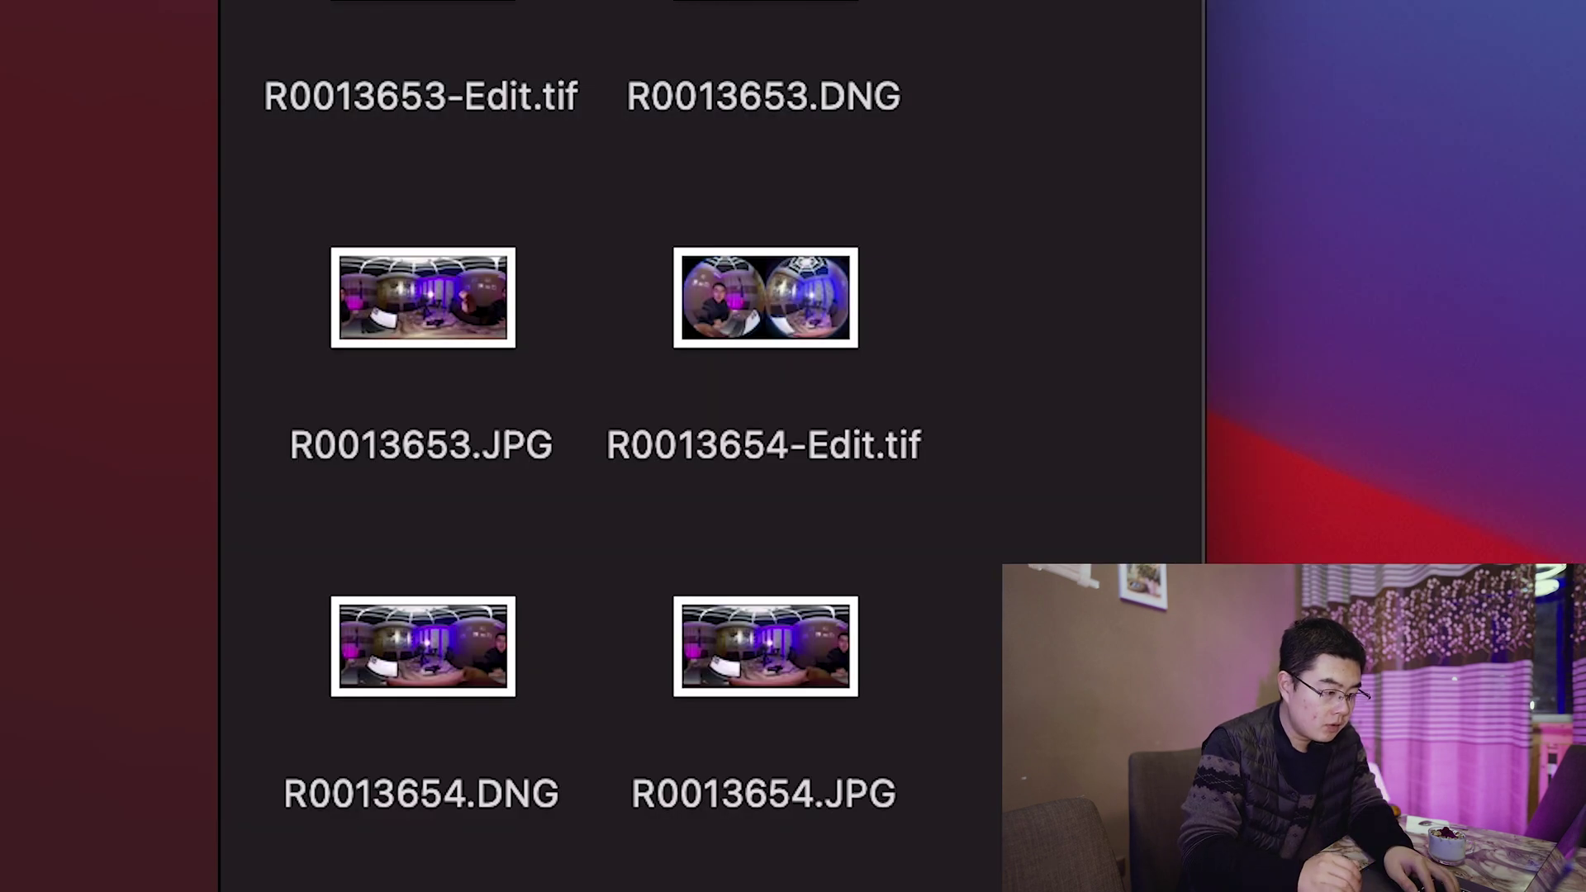
- Insert 0000 before the extension so R0013654.DNG becomes R00136540000.DNG
click(423, 652)
click(454, 810)
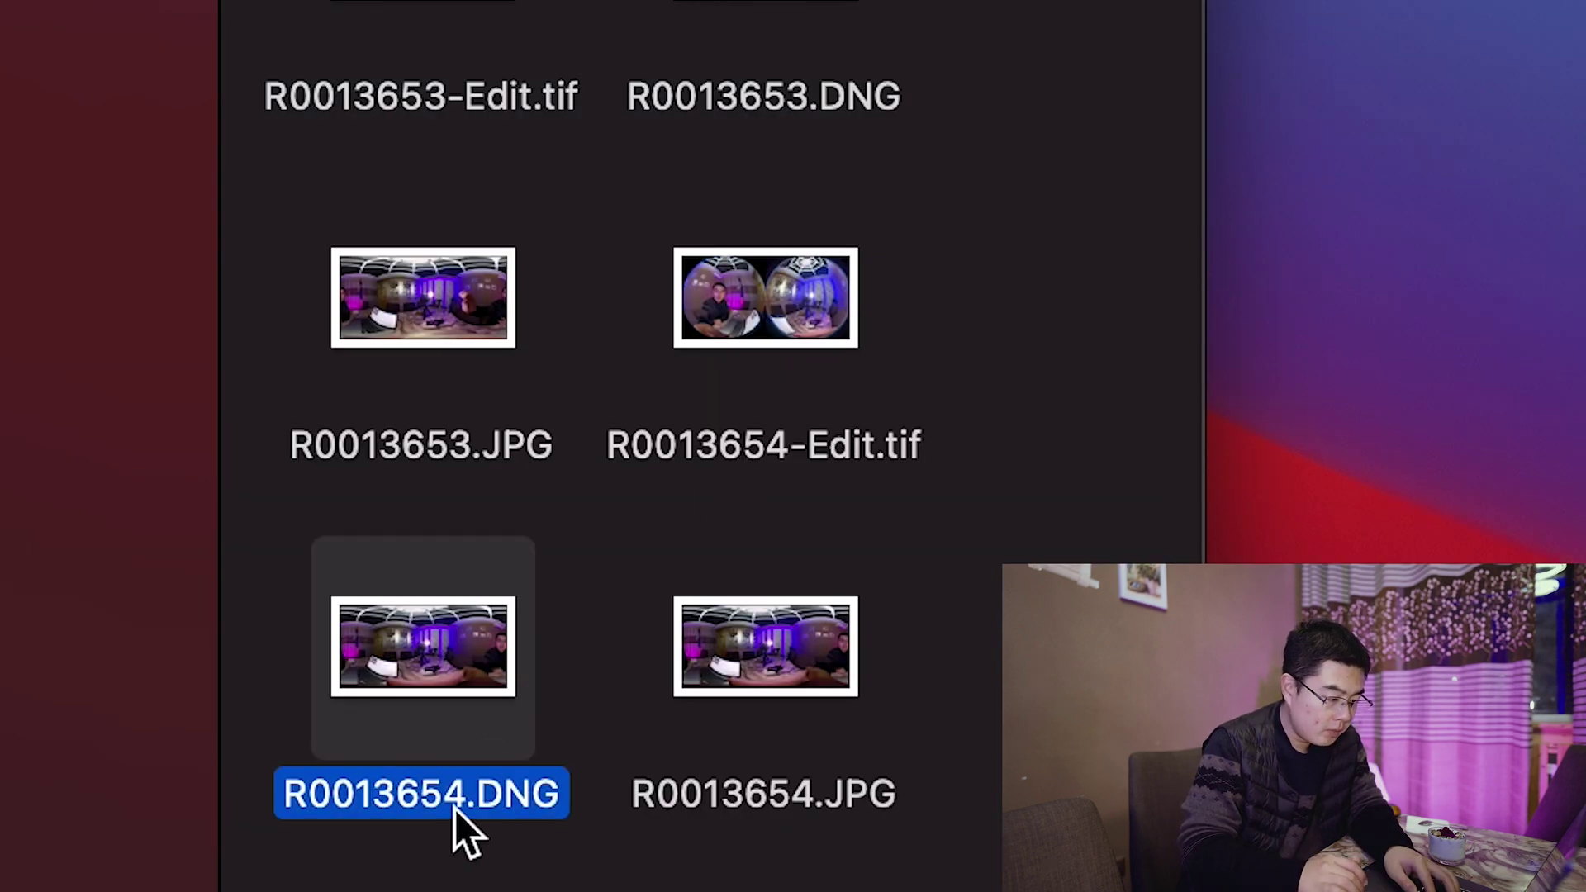
key(Right)
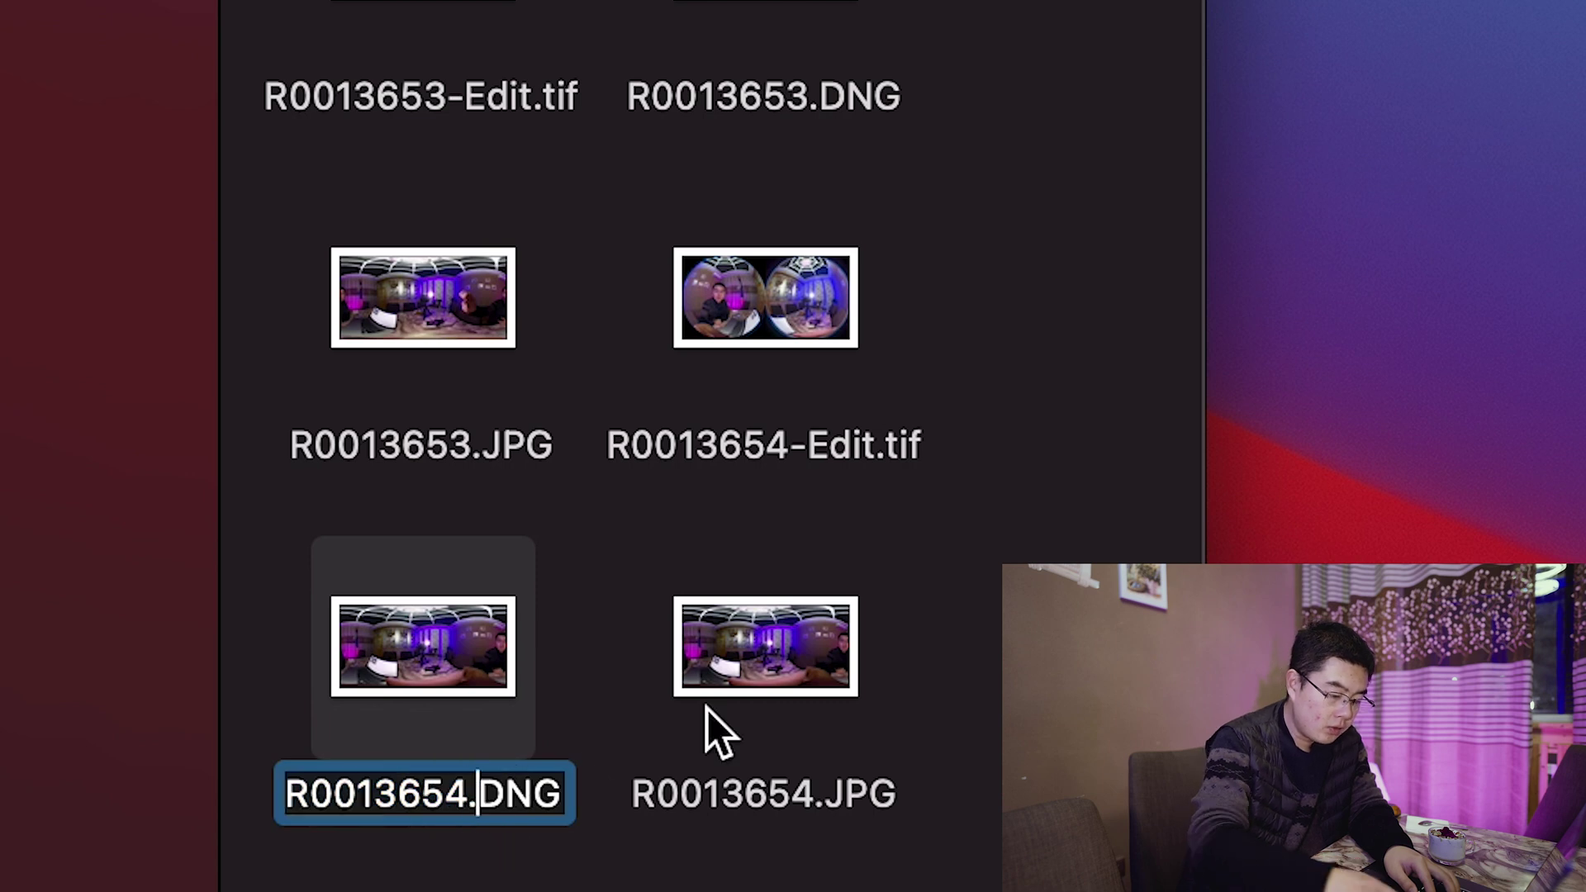
text(.00000===)
key(BackSpace)
key(BackSpace)
key(BackSpace)
key(BackSpace)
key(BackSpace)
key(BackSpace)
key(BackSpace)
key(BackSpace)
key(Left)
text(0000)
key(Return)
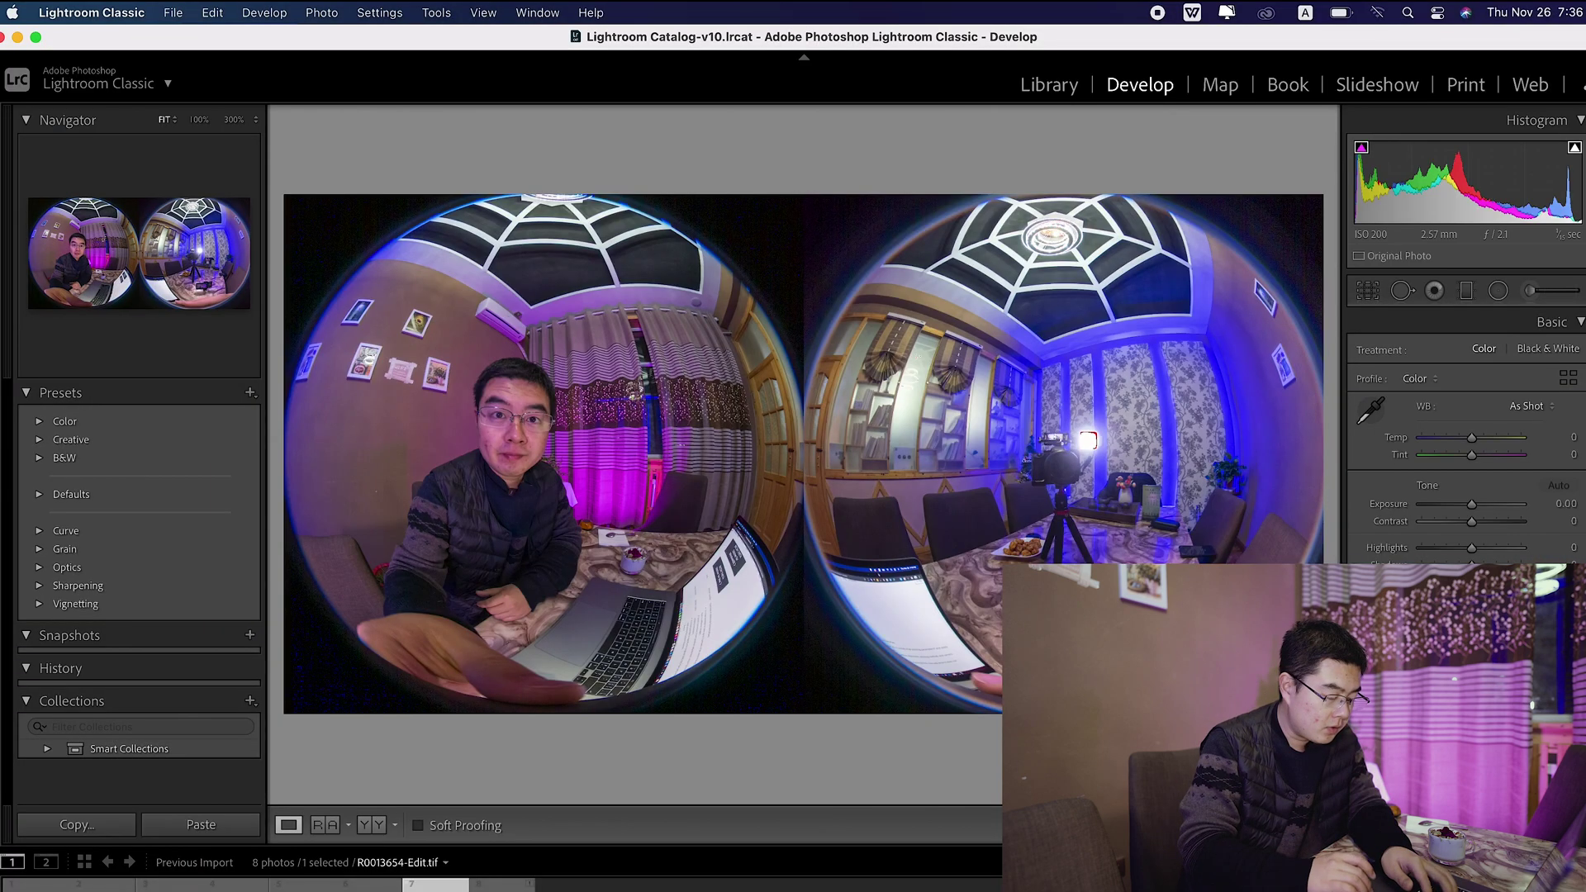
- Send R0013654-Edit.tif to THETA Stitcher with Edit Original, then bring the Select DNG file dialog into full view
right_click(450, 359)
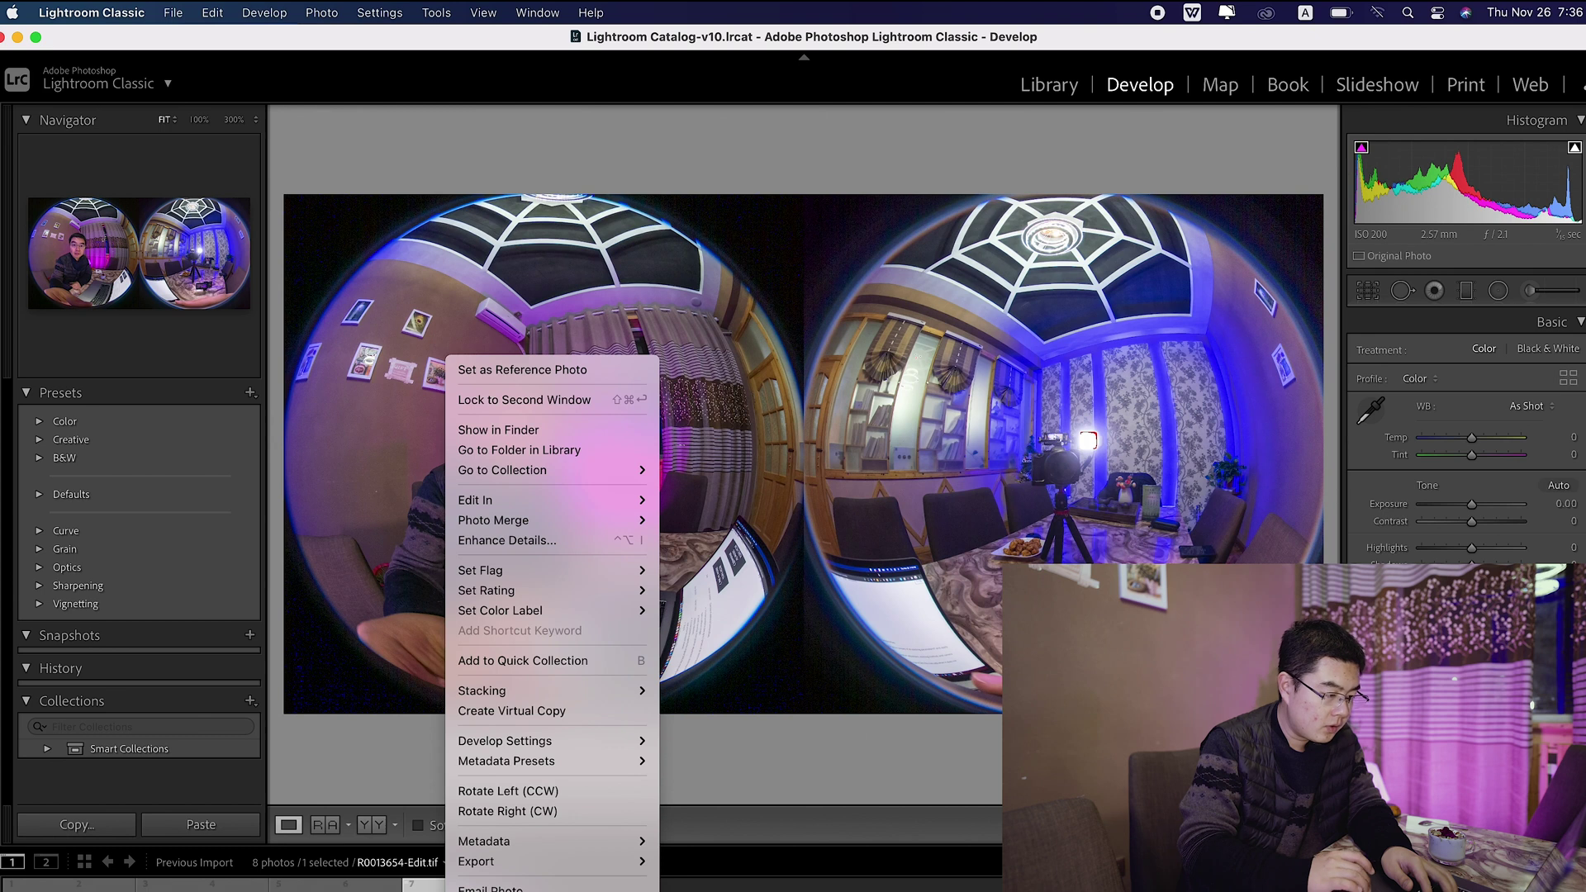
mouse_move(605, 498)
click(741, 551)
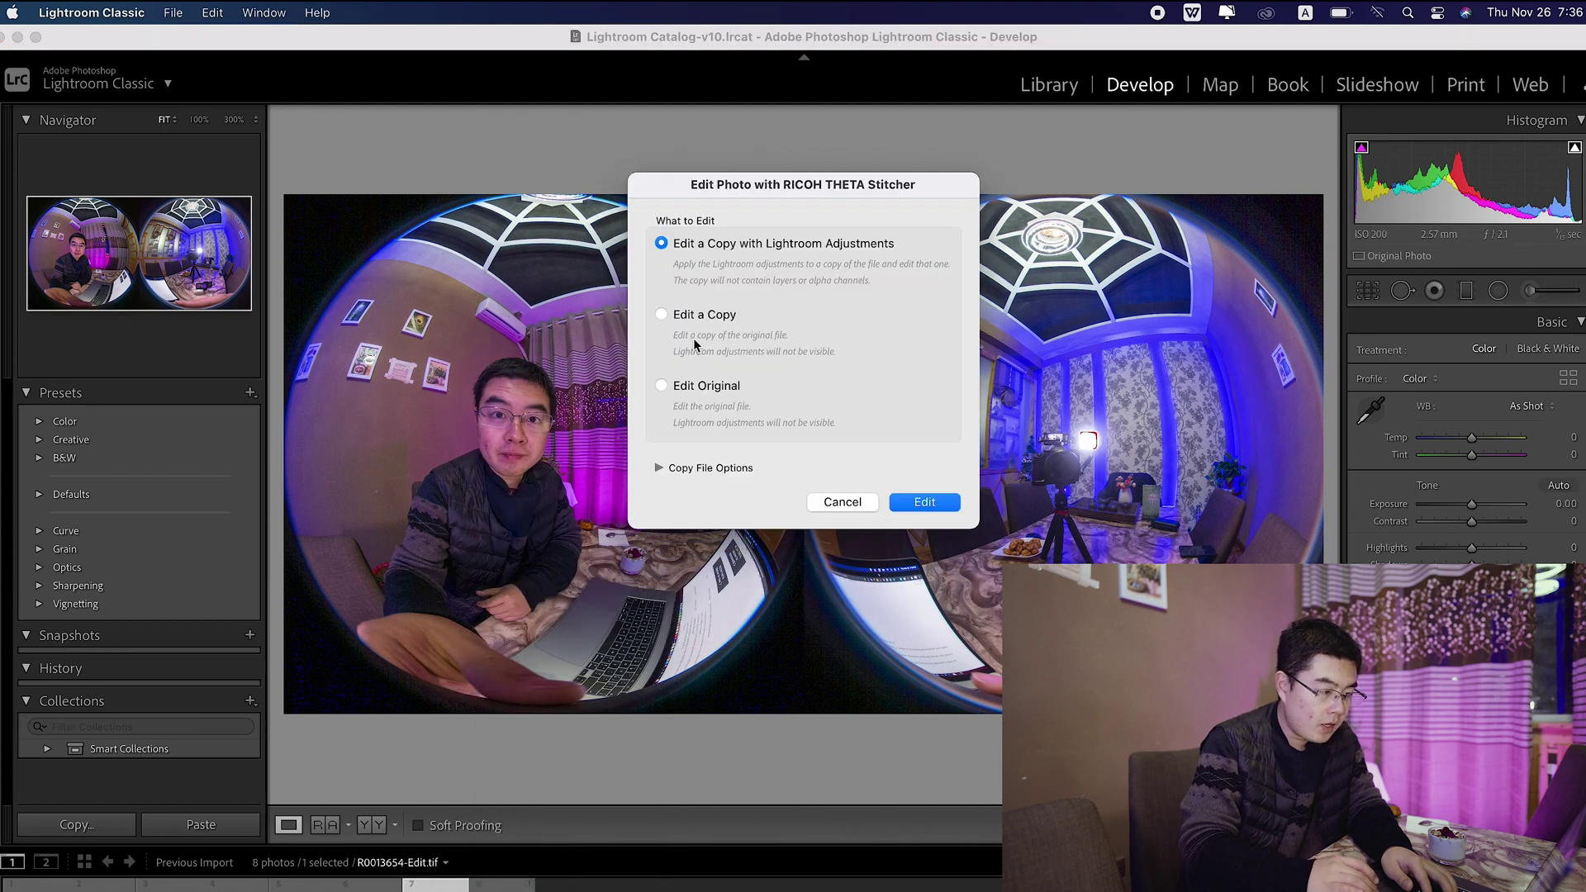
click(692, 393)
click(921, 501)
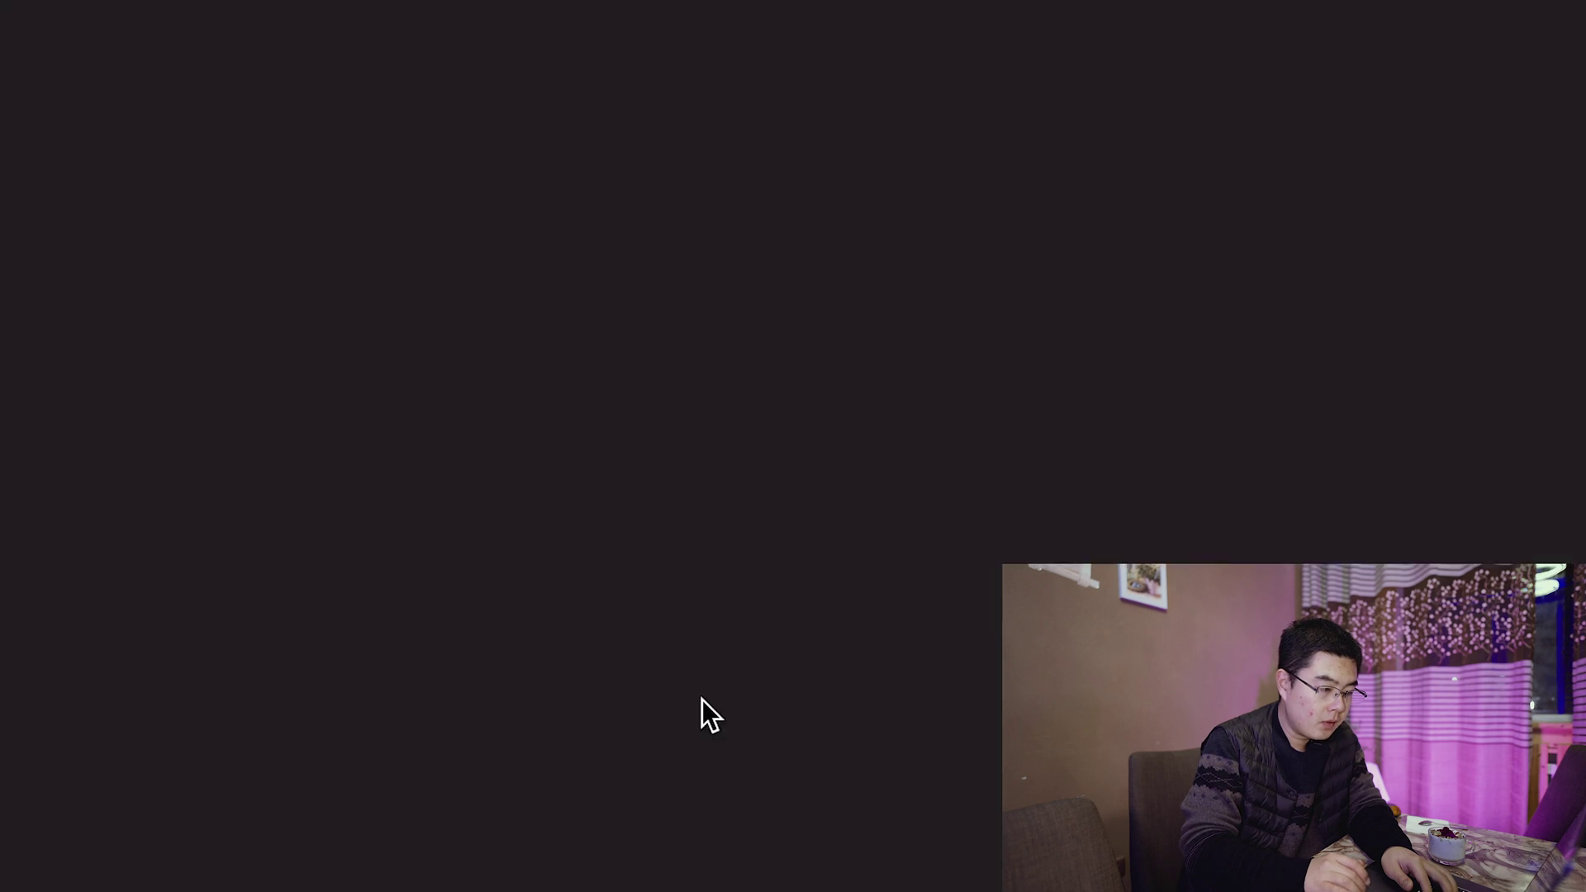
drag(761, 8, 848, 45)
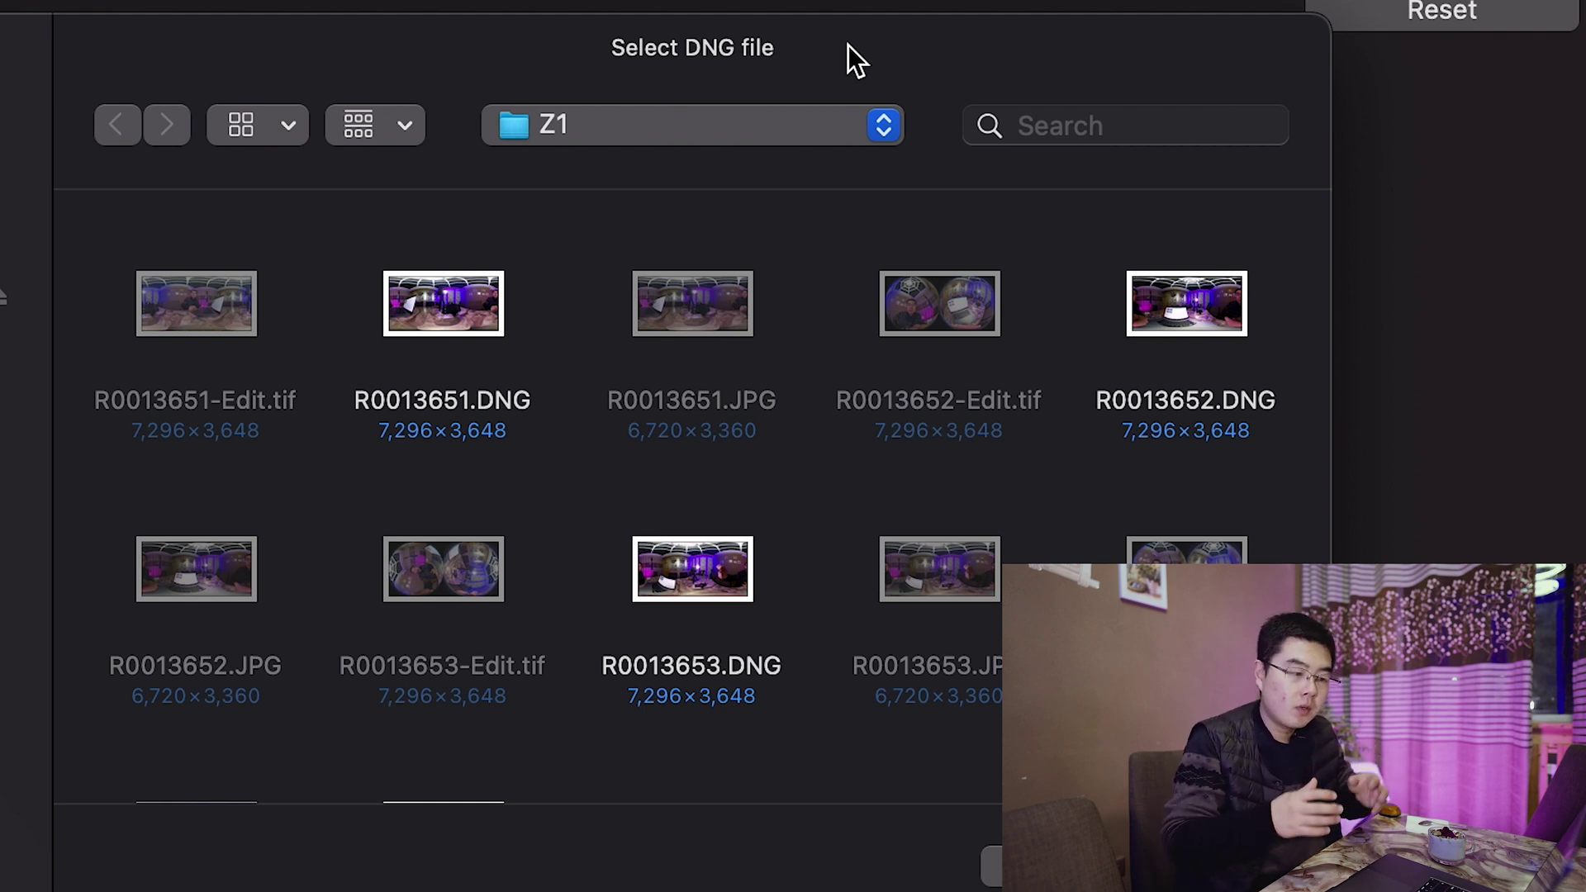
- Pick R00136540000.DNG in the Select DNG file dialog to load its panorama
scroll(525, 434, down, 3)
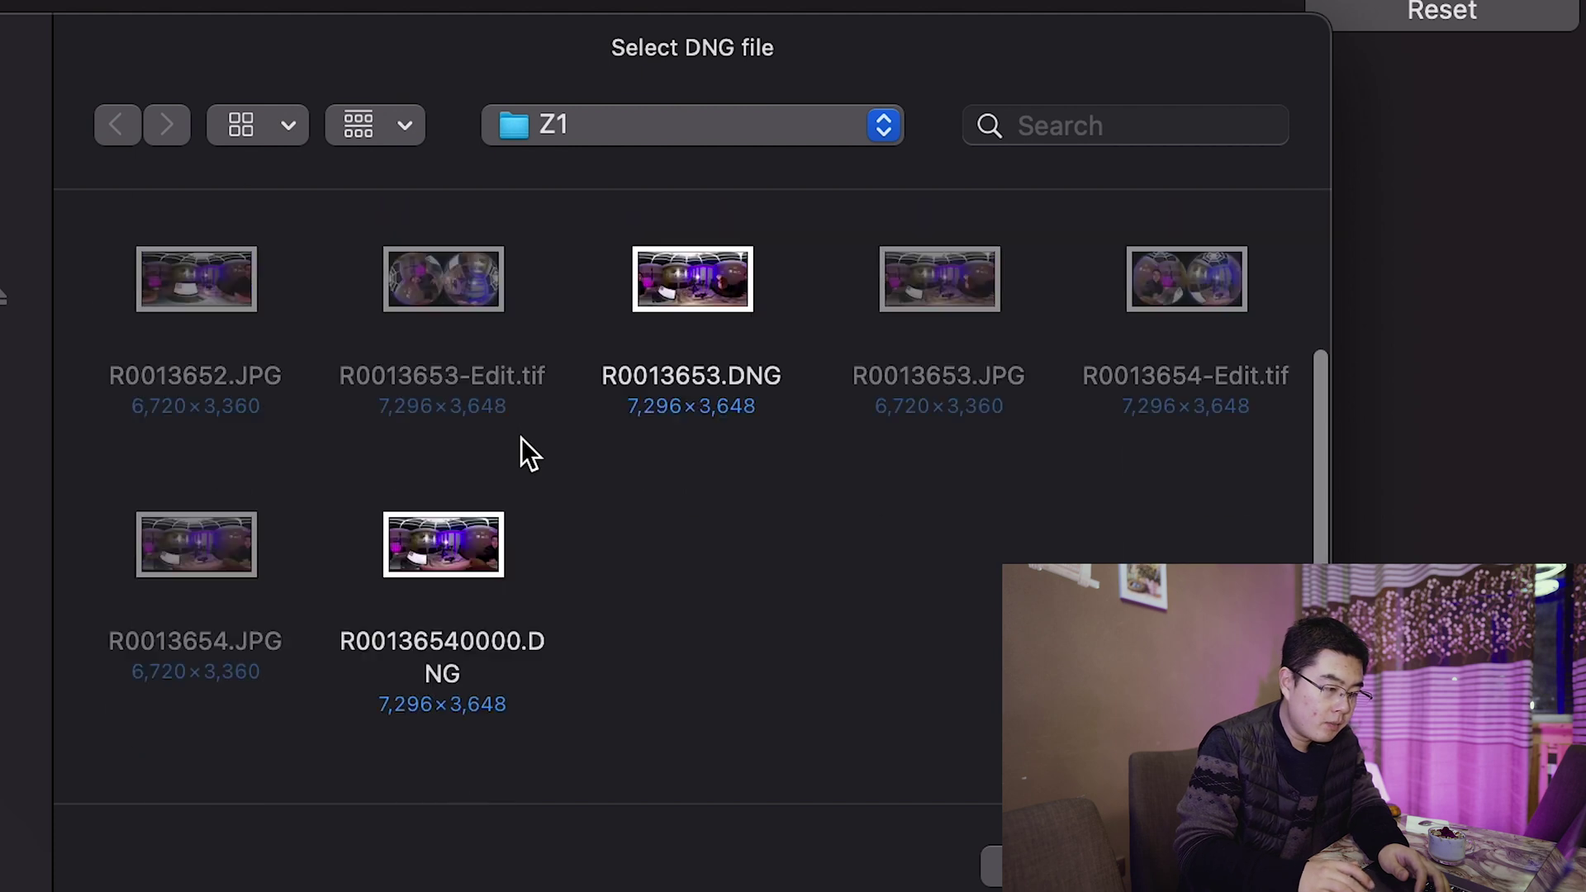
click(424, 603)
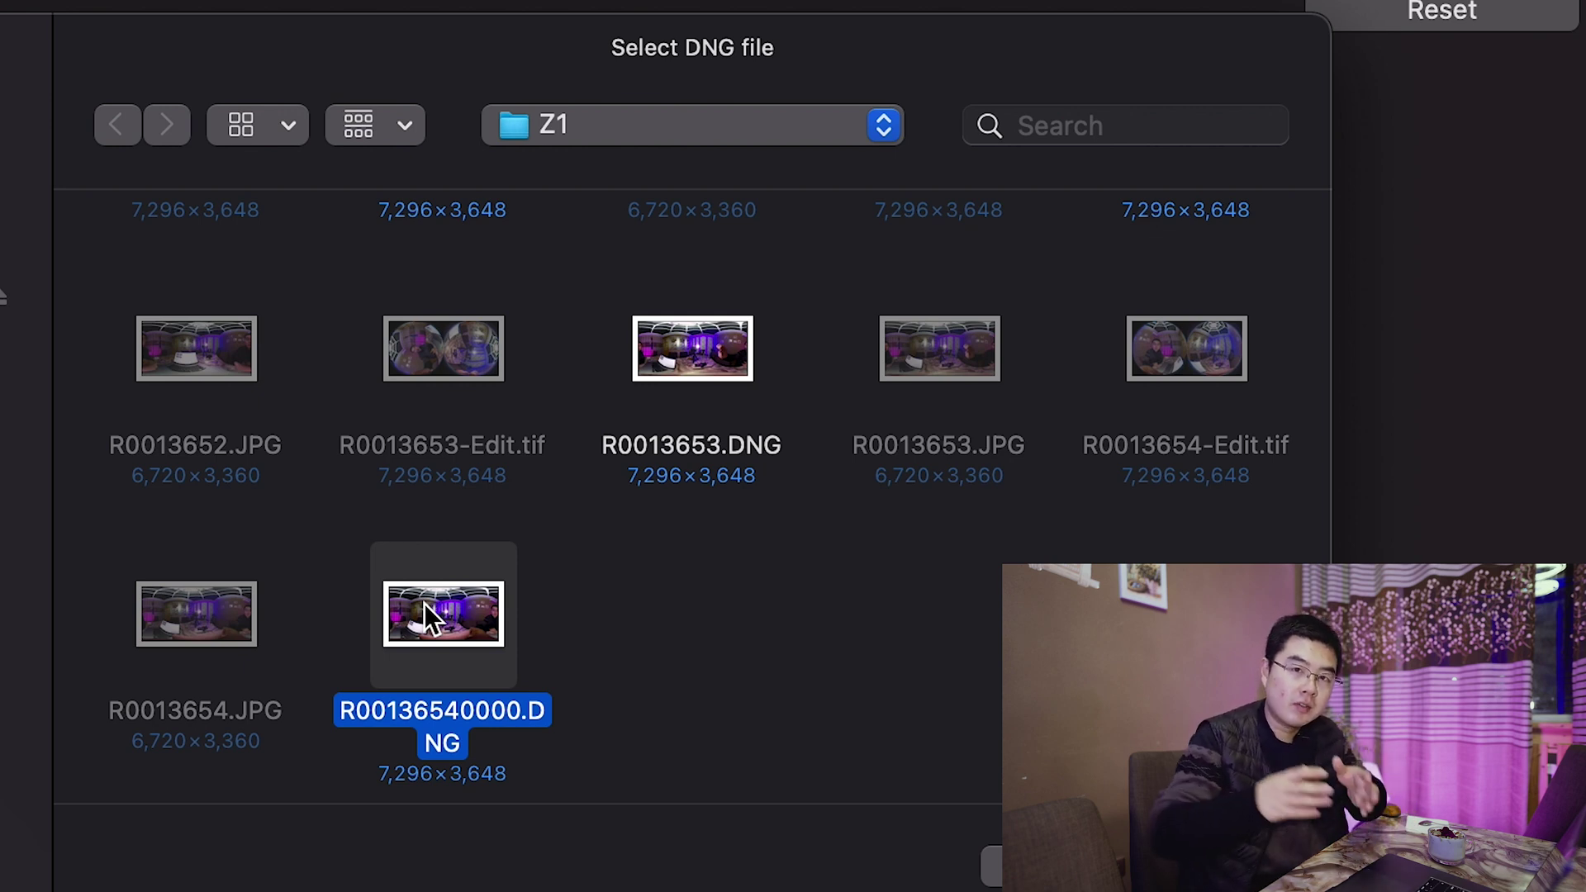
double_click(431, 628)
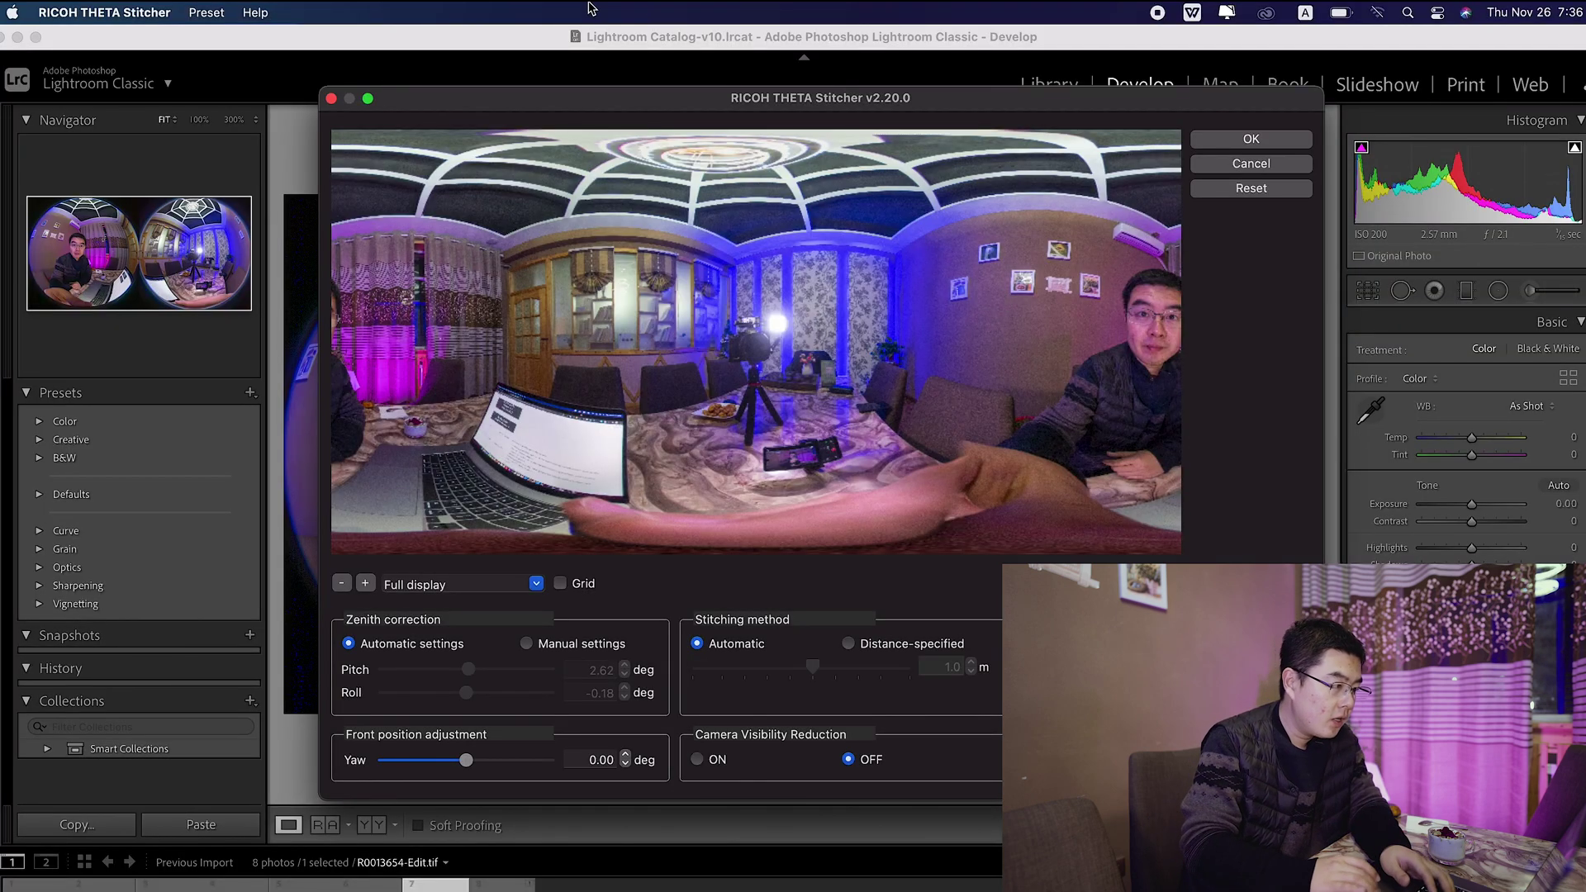
- Apply the saved '2. Normal' preset, turning the panorama to yaw -180.00 and pitch 49.48
click(219, 15)
mouse_move(367, 40)
click(448, 60)
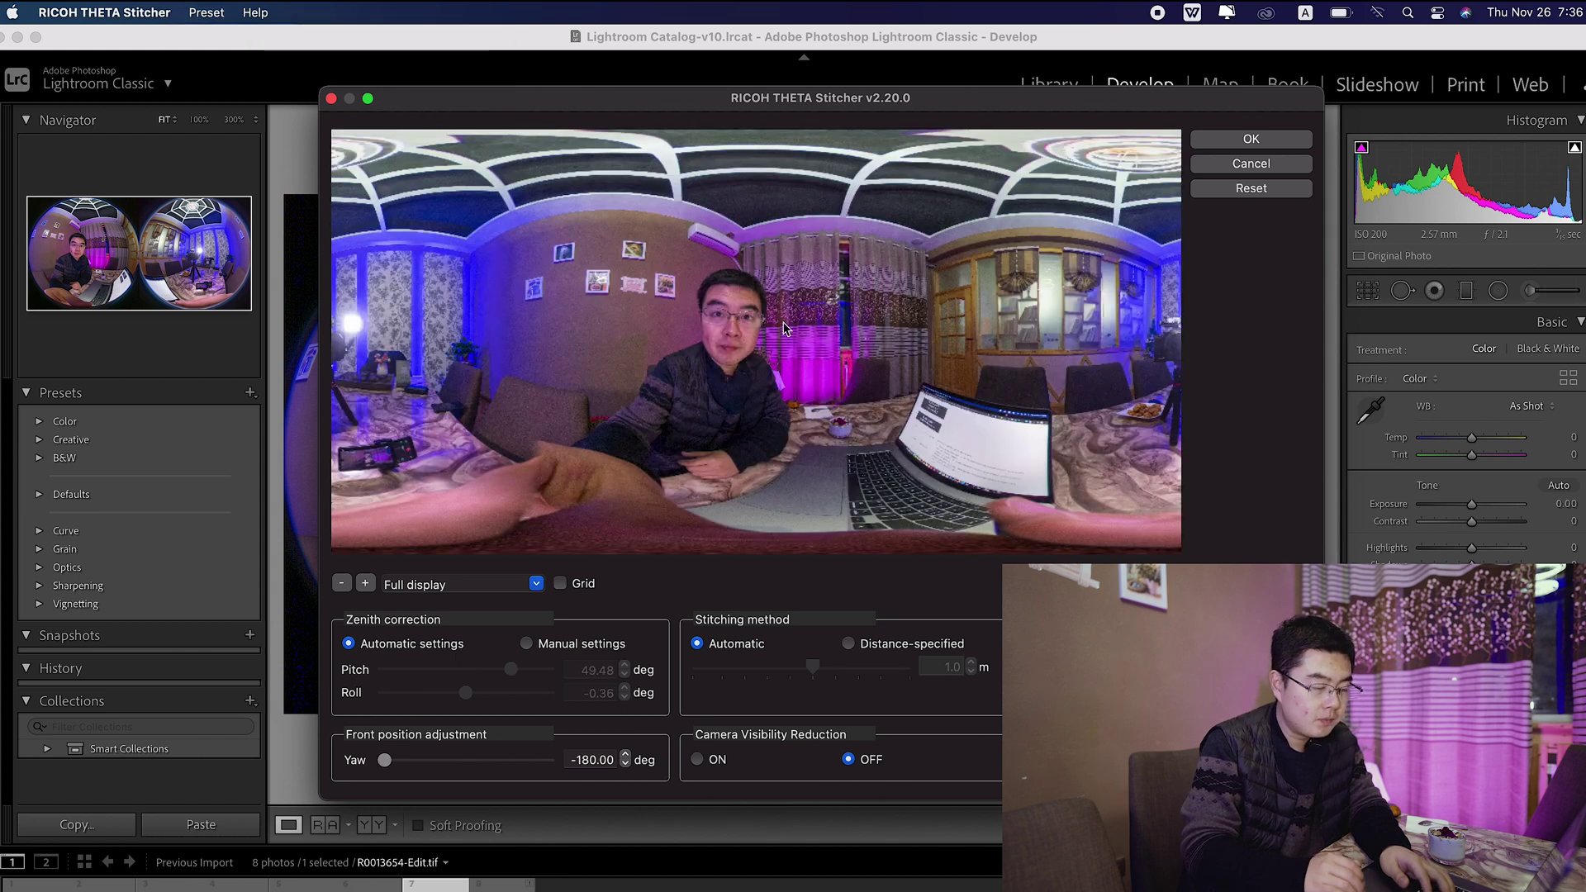